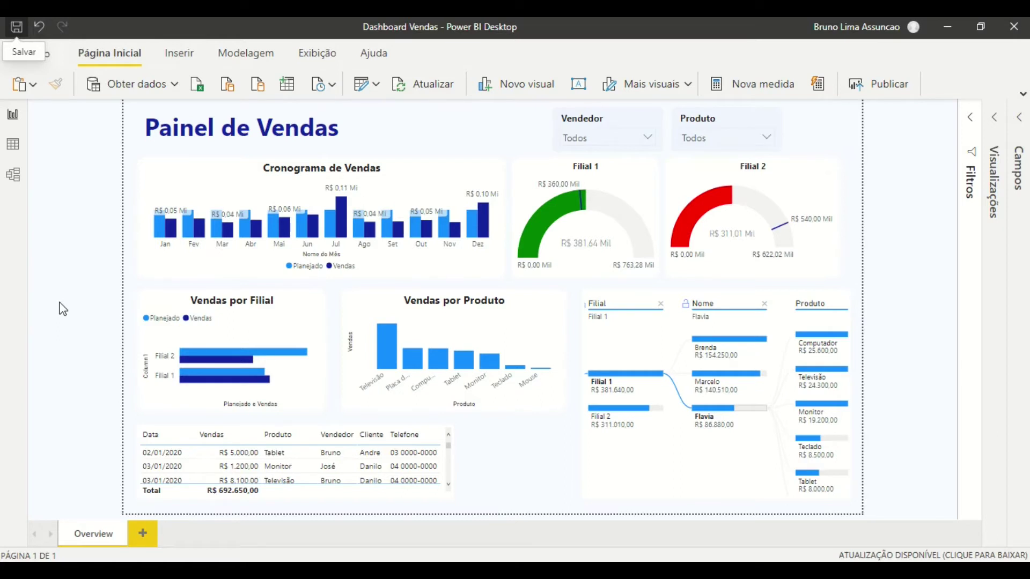
- Examine the Filial 1 gauge enlarged in focus mode, then return to the report and inspect both branch gauges
click(624, 187)
click(629, 148)
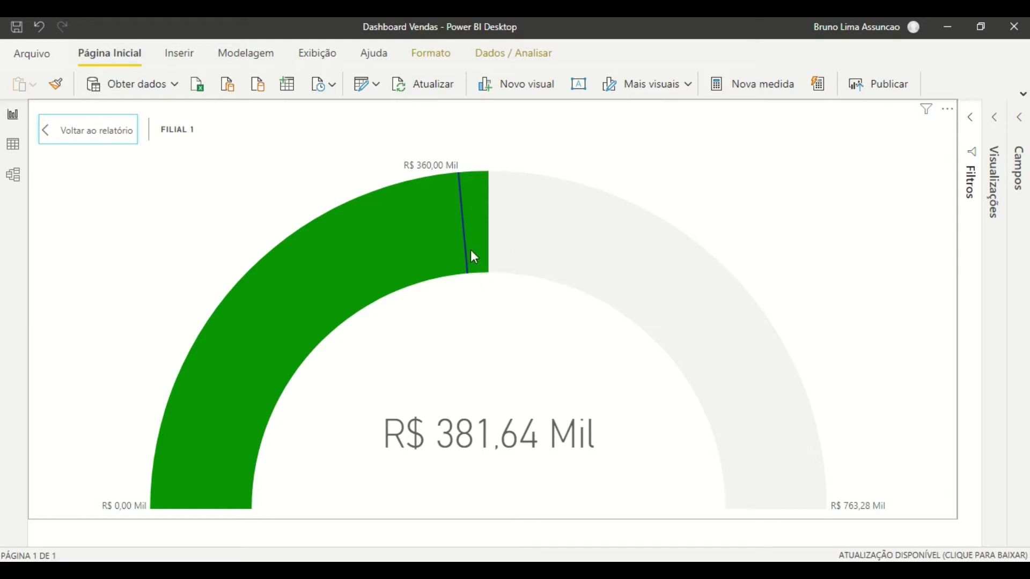
mouse_move(471, 251)
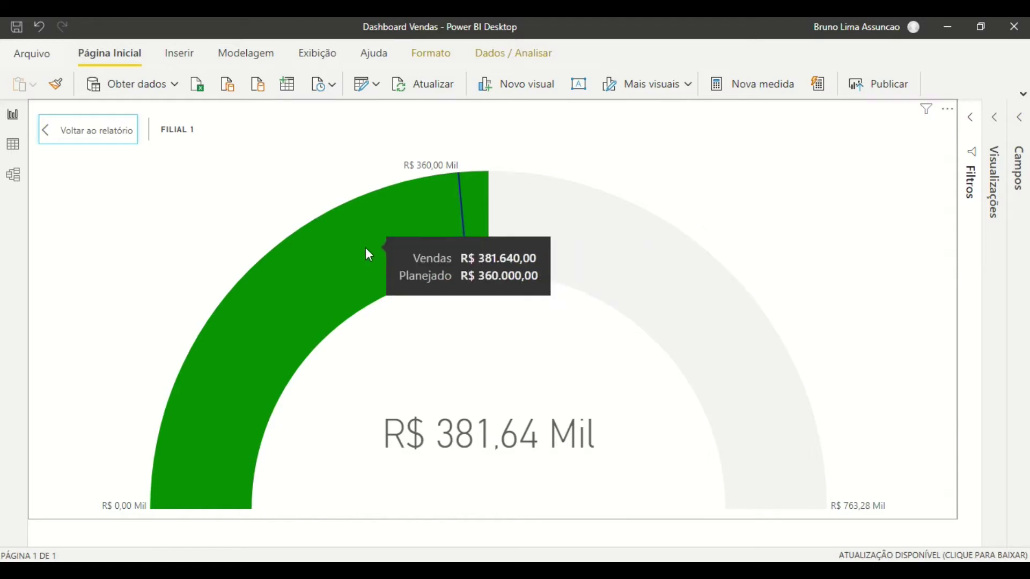
click(72, 138)
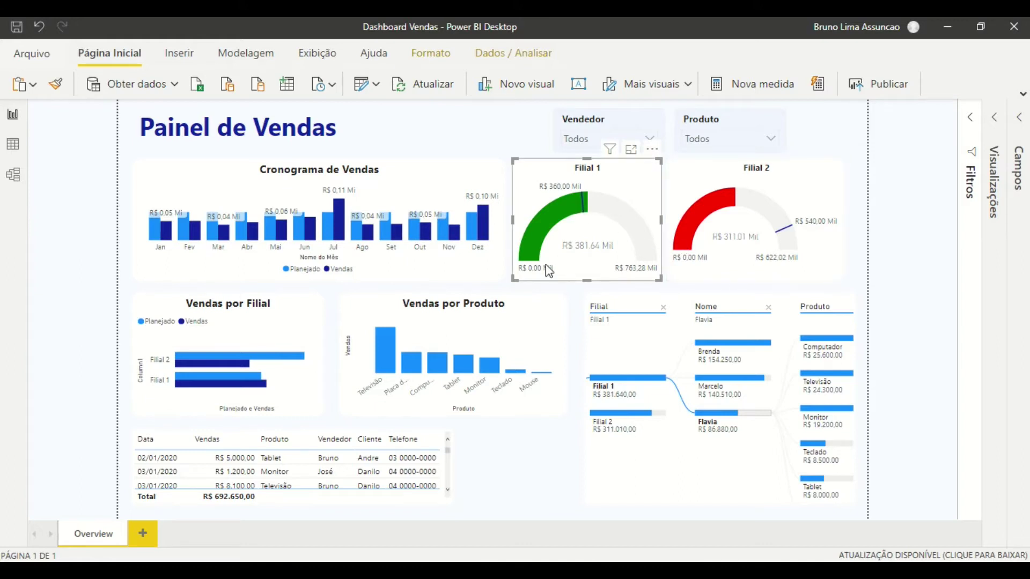
mouse_move(535, 262)
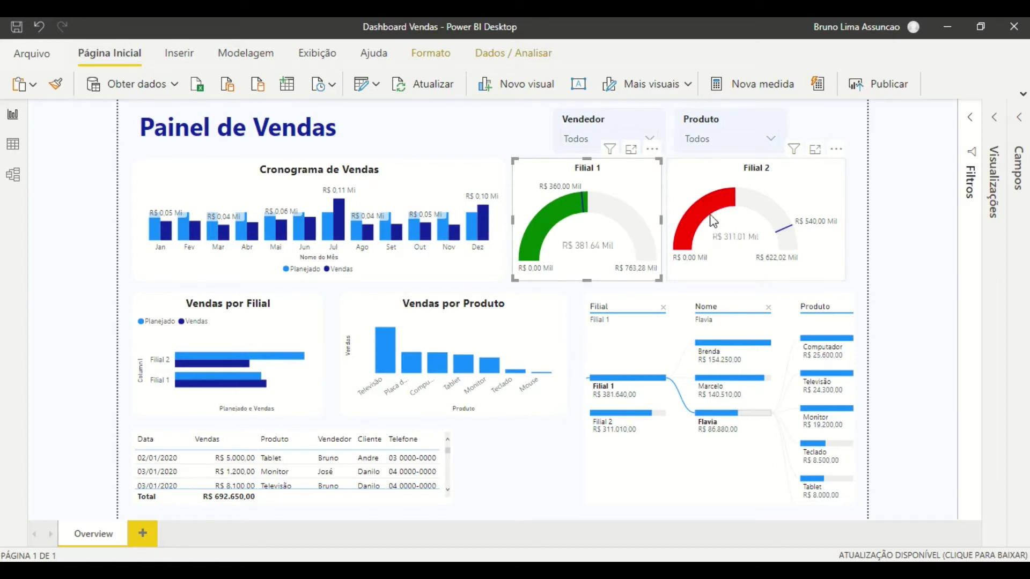
mouse_move(693, 244)
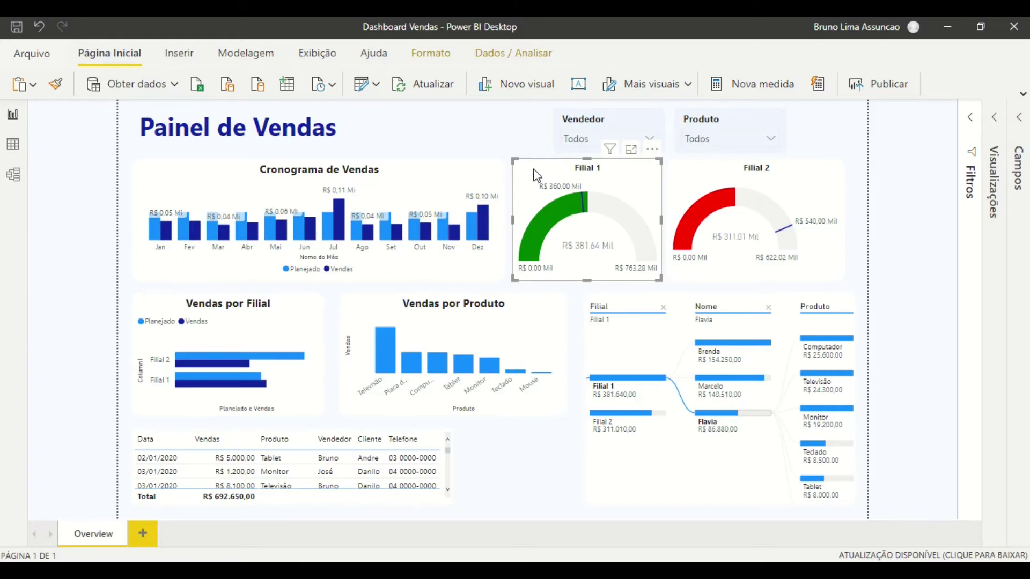
- Delete the Filial 1 and Filial 2 gauges from the report page
key(Delete)
click(695, 172)
key(Delete)
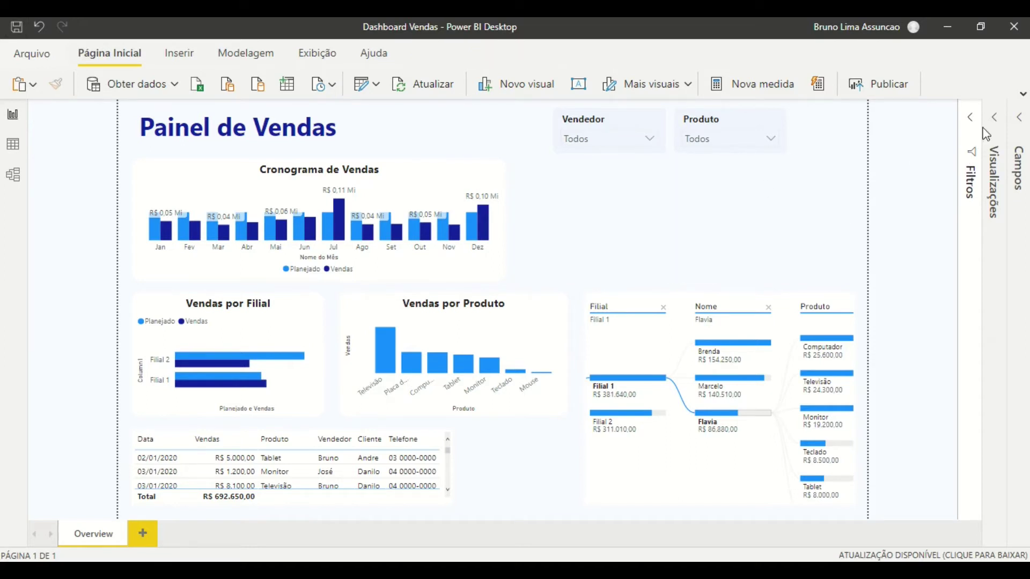
- Insert a new gauge visual and fit it into the empty space beside the Cronograma de Vendas chart
click(993, 185)
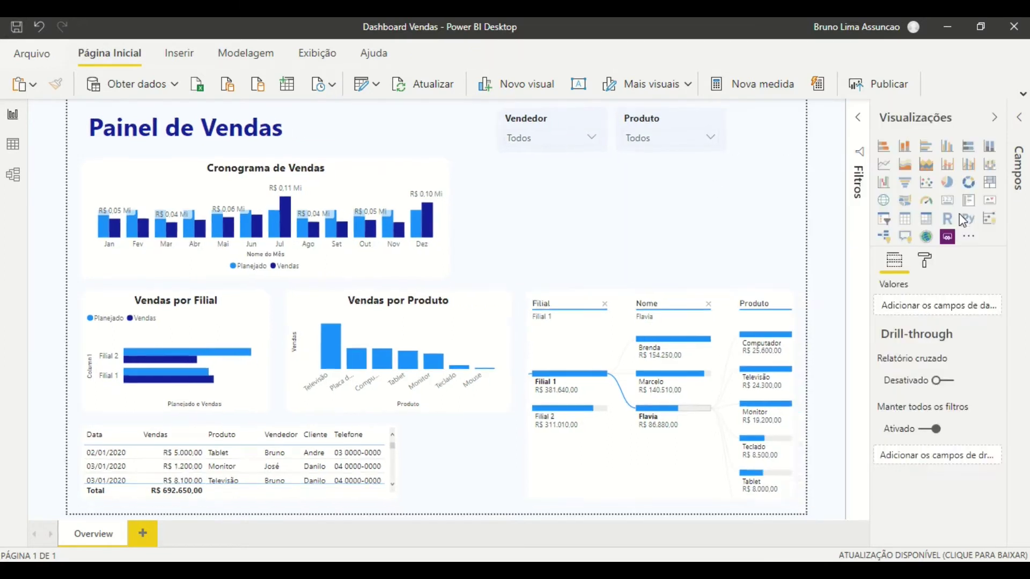
click(927, 208)
drag(452, 452, 513, 195)
drag(559, 236, 609, 280)
mouse_move(501, 237)
mouse_down()
mouse_move(515, 244)
mouse_move(511, 237)
mouse_up()
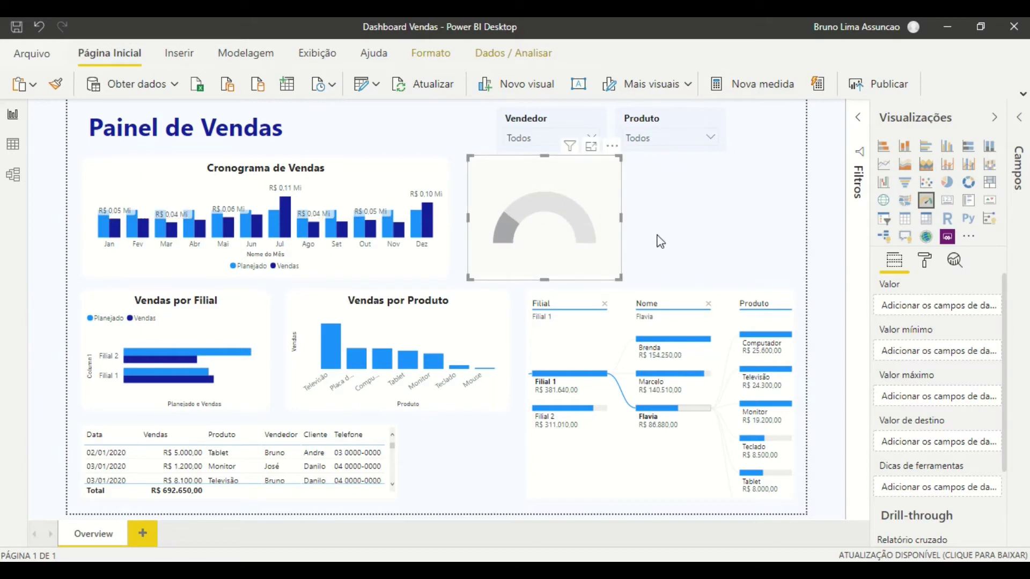
click(663, 243)
click(609, 243)
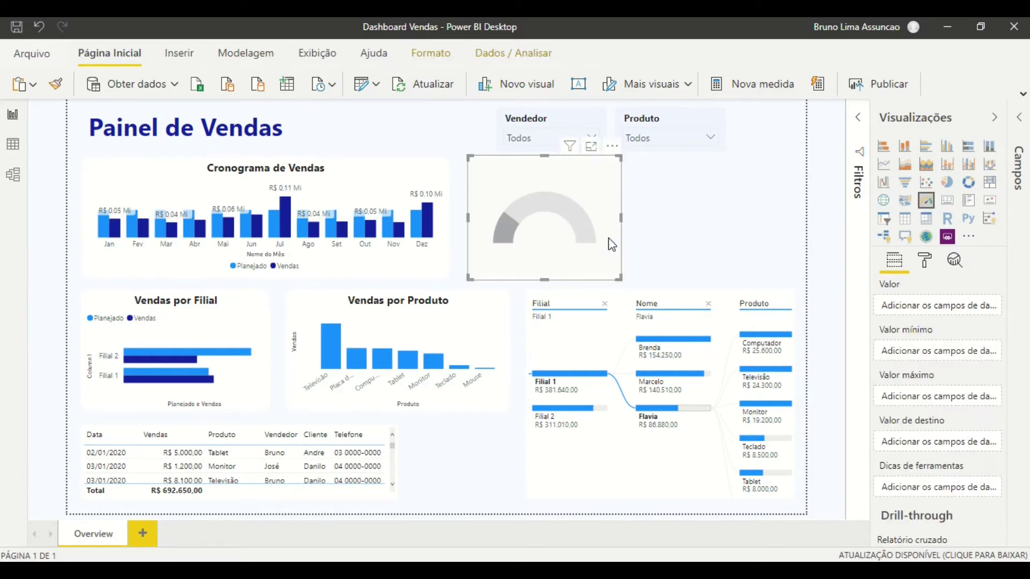
- Assign the Vendas measure from the Venda1 table as the gauge's Valor
scroll(938, 366, down, 2)
scroll(939, 366, up, 2)
scroll(938, 368, up, 1)
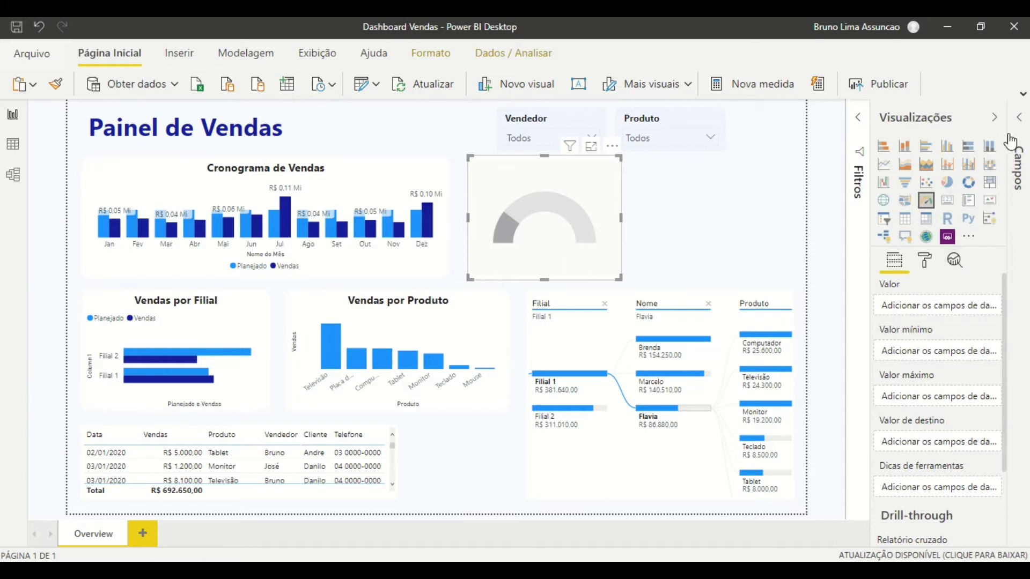
click(1019, 117)
click(945, 285)
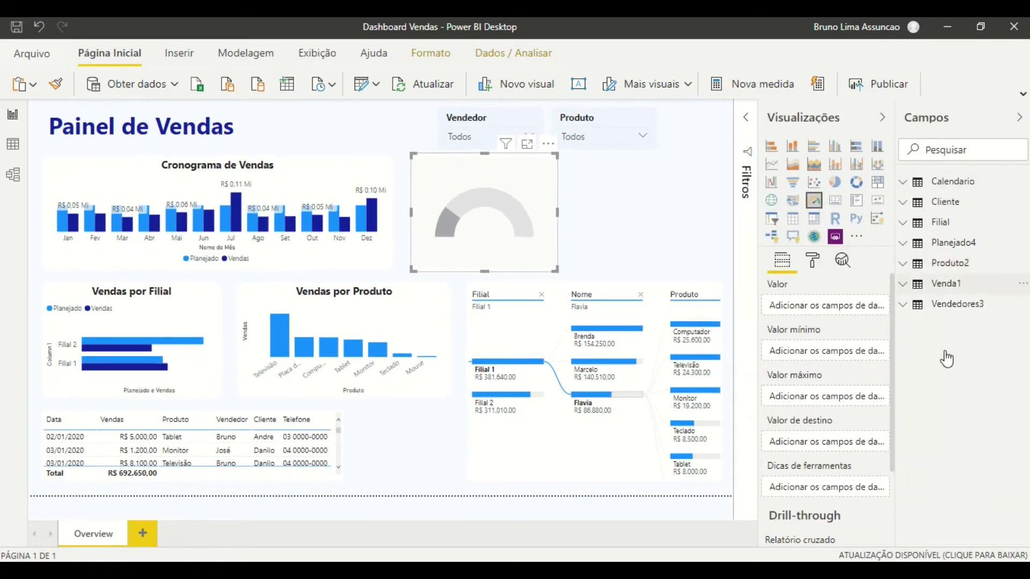
drag(962, 433, 819, 309)
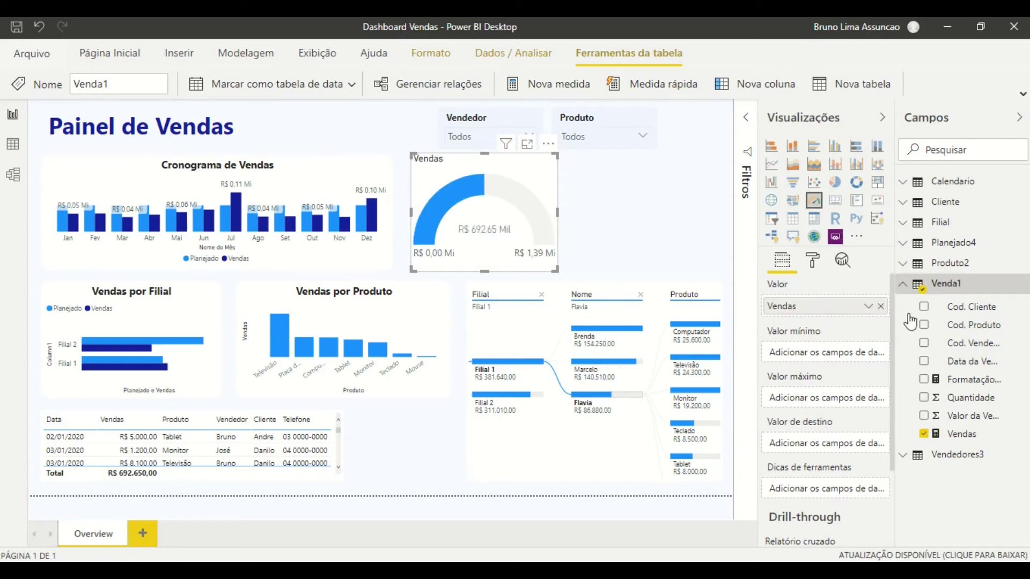
click(939, 285)
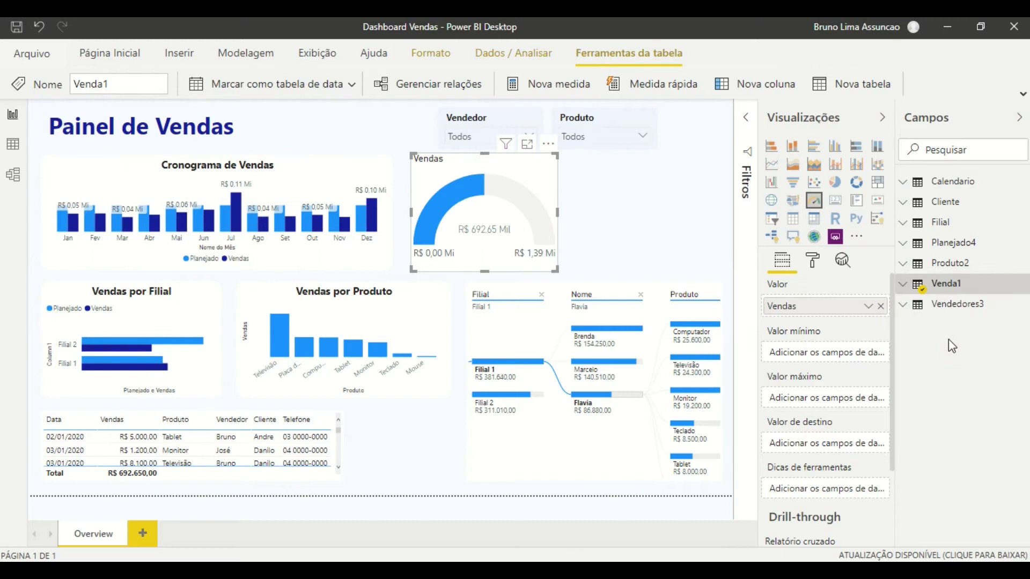
- Assign the Planejado measure from the Planejado4 table as the gauge's Valor de destino
click(948, 340)
click(942, 248)
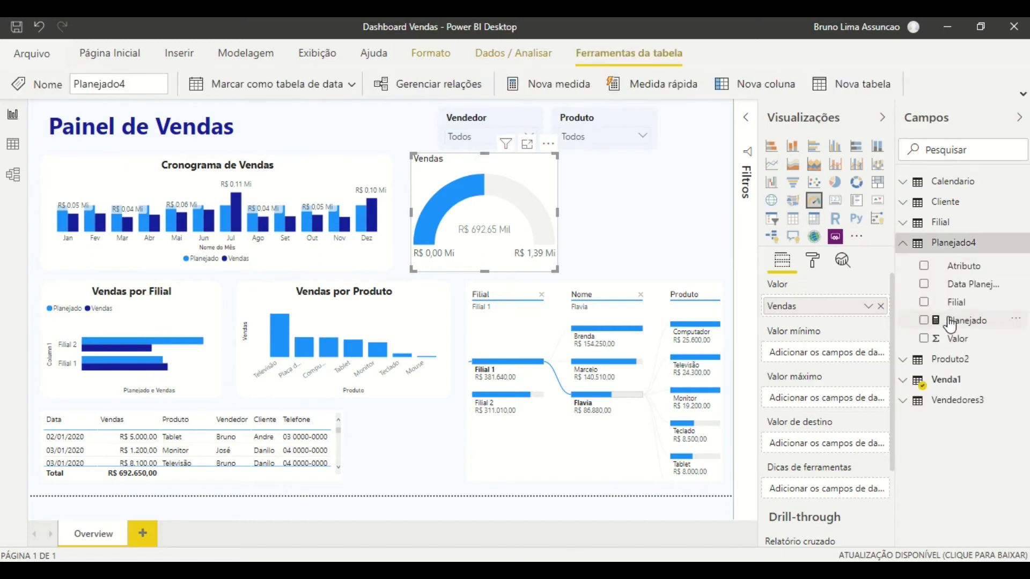
drag(963, 330, 835, 451)
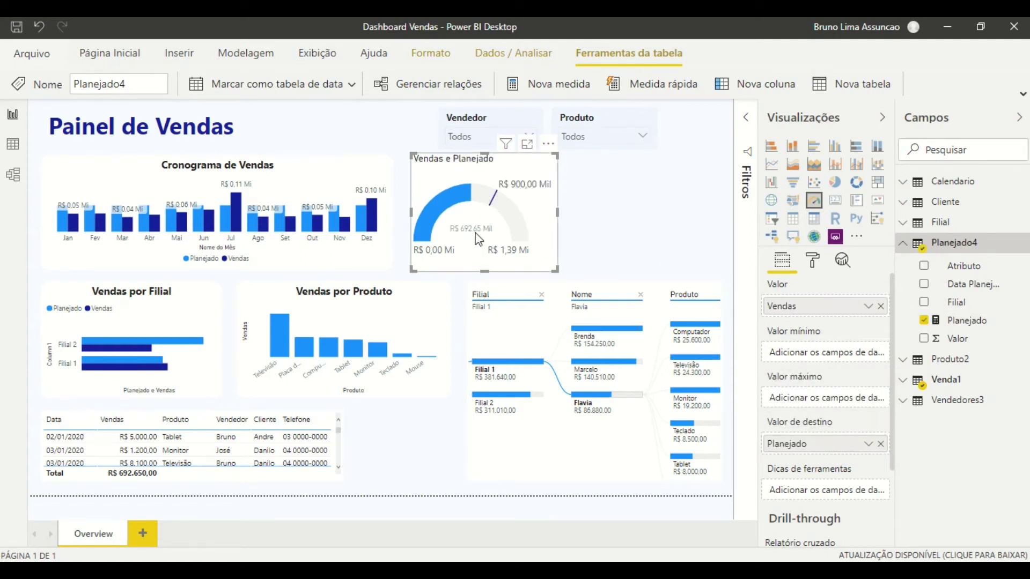
- Review the gauge in focus mode, then with Cronograma de Vendas filtered to Jul and Ago, and clear the filter
click(527, 144)
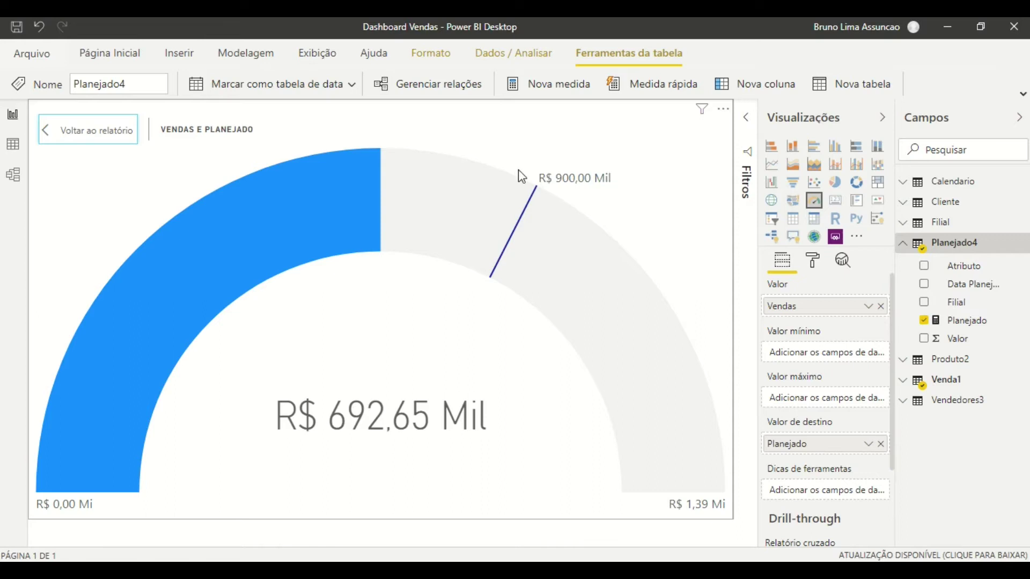
click(81, 131)
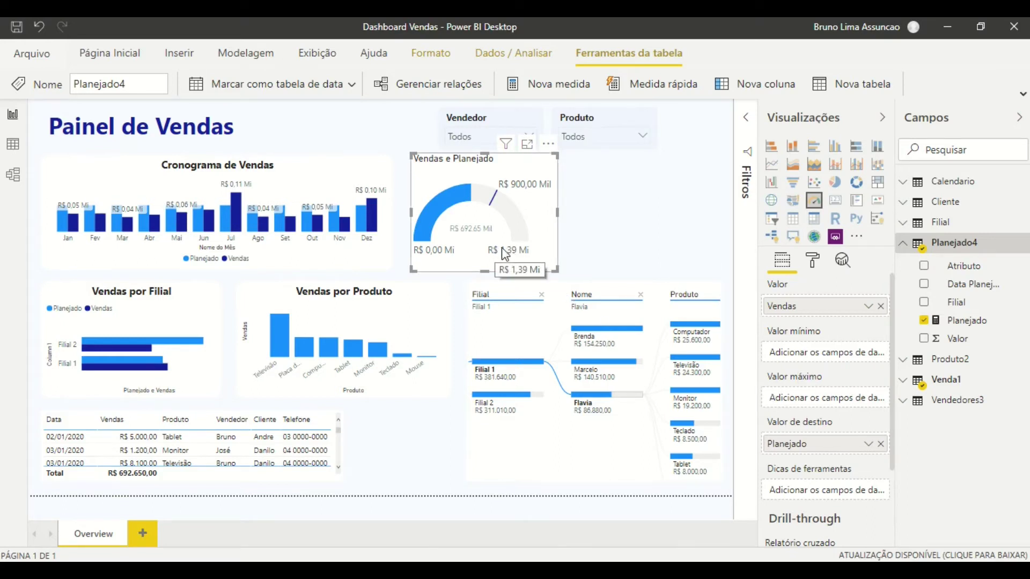
click(226, 219)
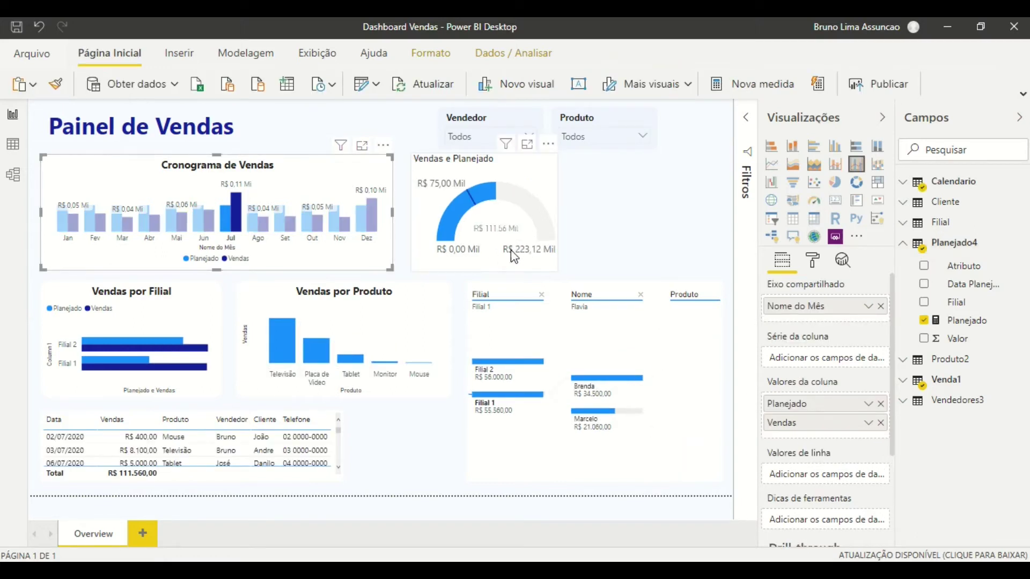
click(264, 229)
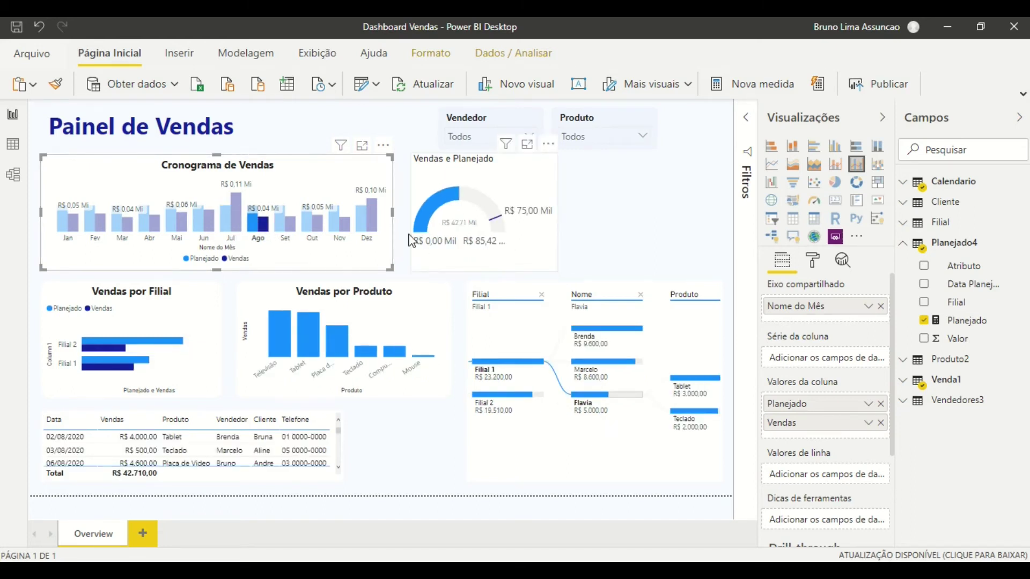
click(290, 184)
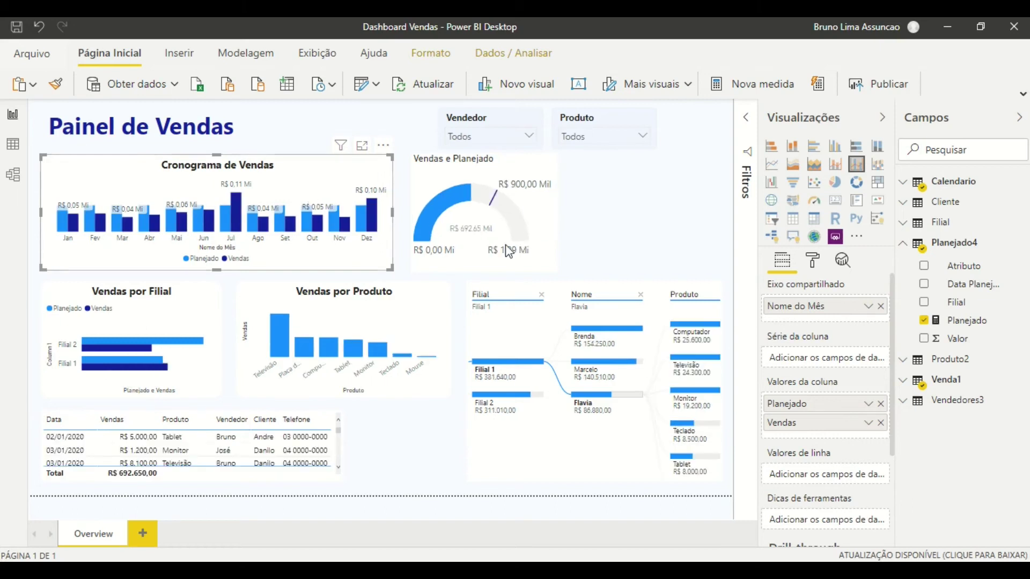
- Try a minimum of 10 for the gauge's axis and clear the value again
click(482, 173)
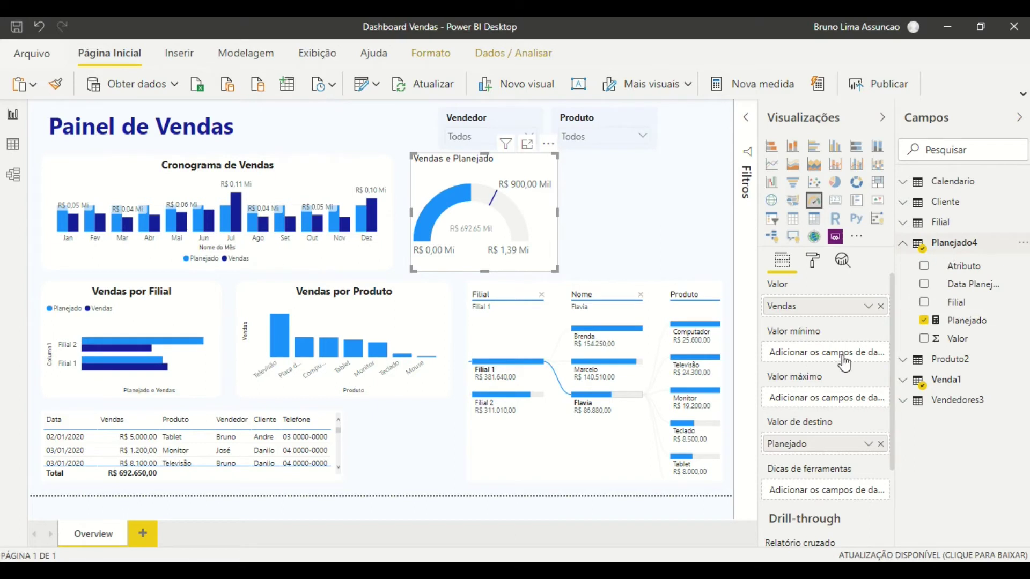
click(950, 247)
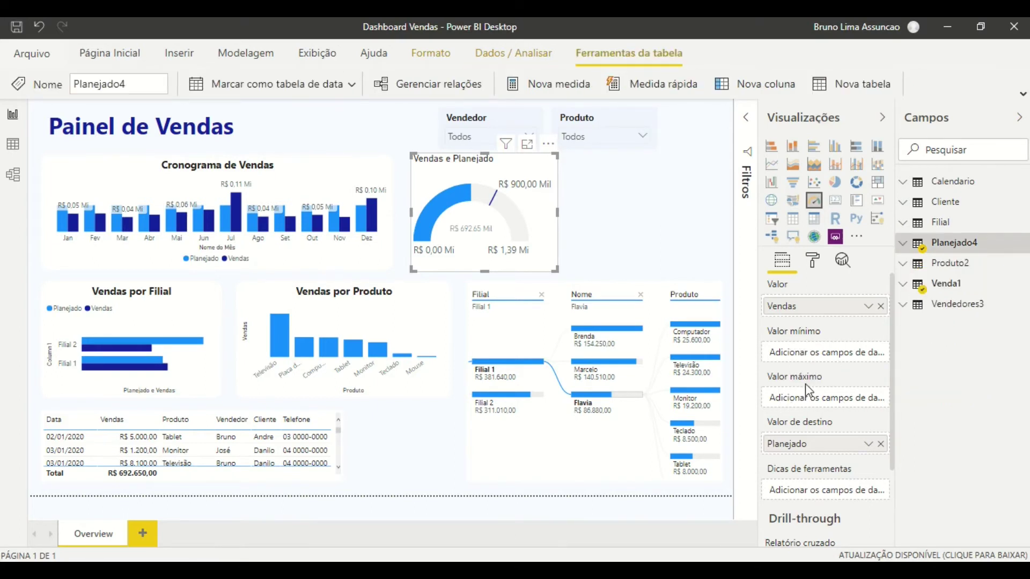
click(812, 263)
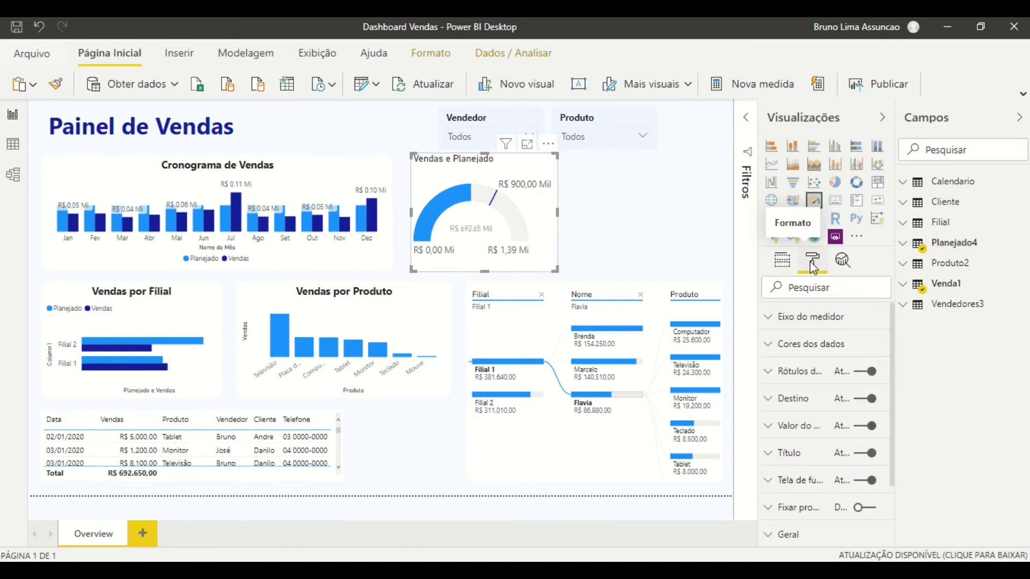
click(804, 324)
click(797, 360)
click(790, 403)
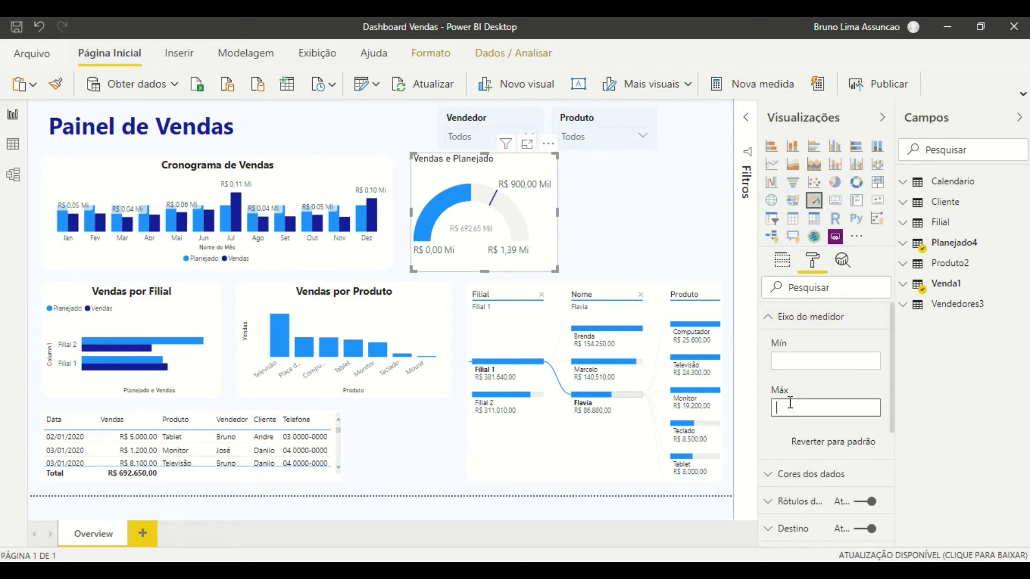
click(795, 356)
text(10)
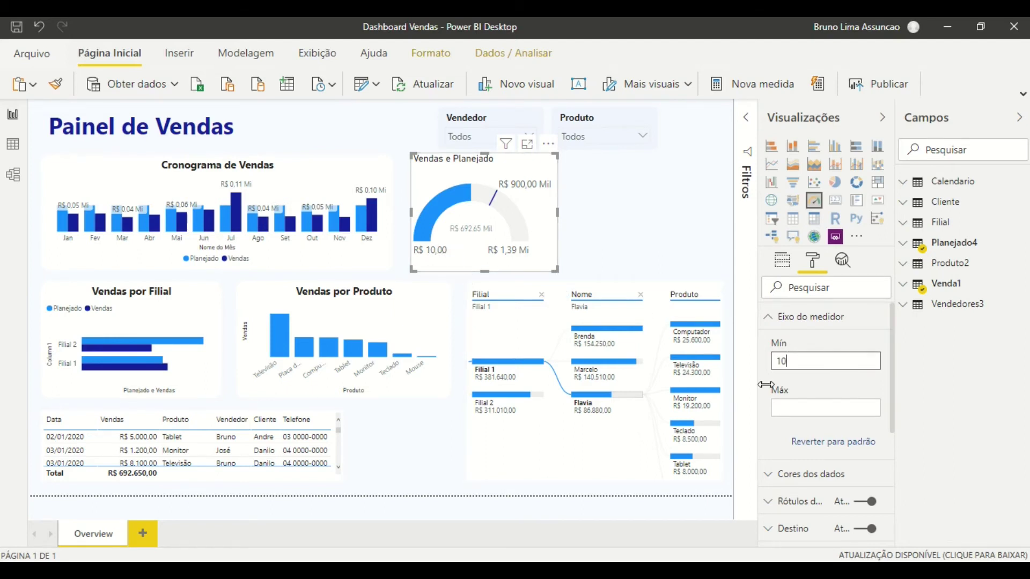
double_click(796, 362)
key(BackSpace)
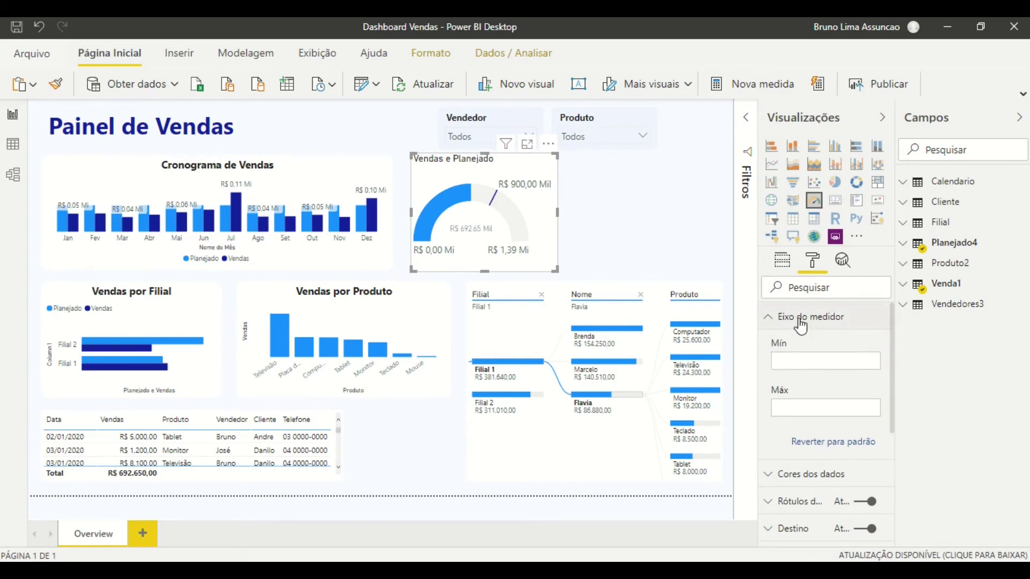
click(801, 321)
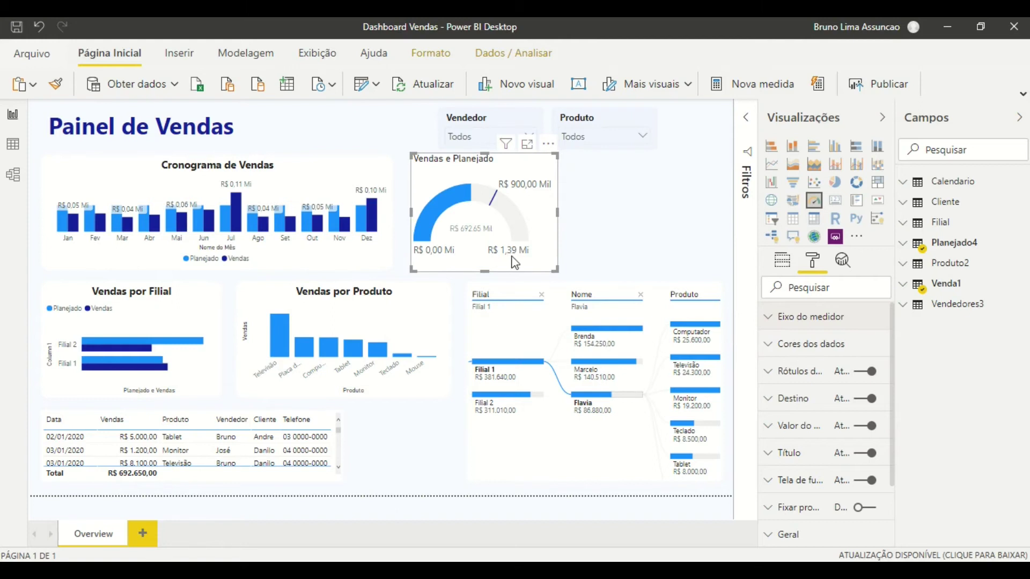
- Compare the gauge's sales against plan for Dez and Nov using Cronograma de Vendas, then clear the month selection
mouse_move(518, 260)
click(360, 221)
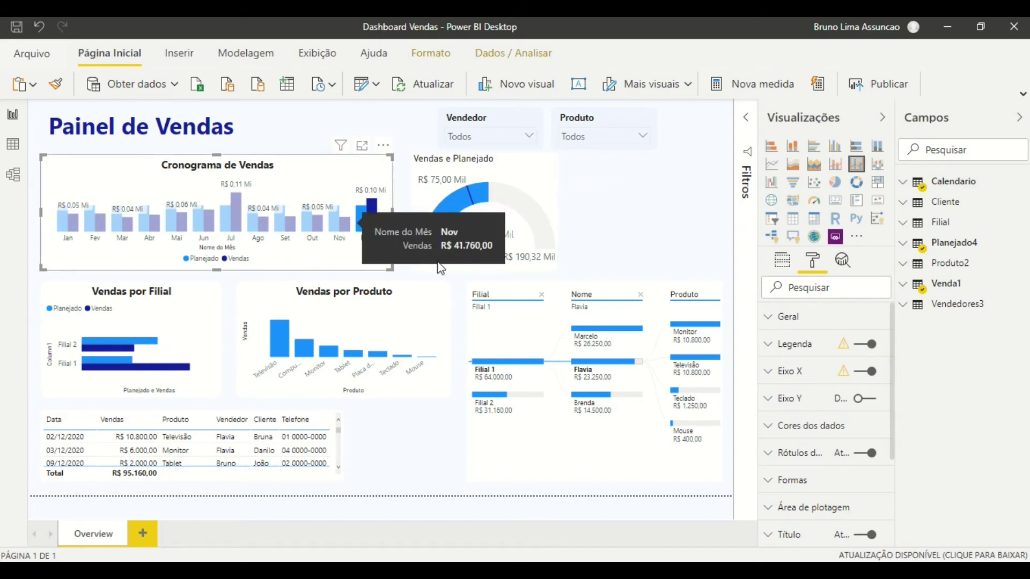
click(342, 226)
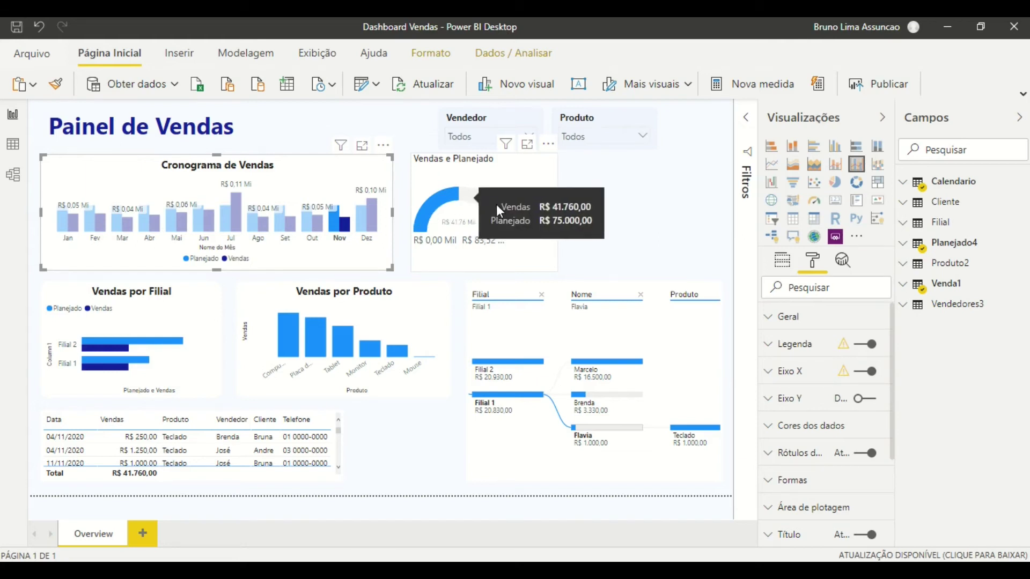
click(351, 188)
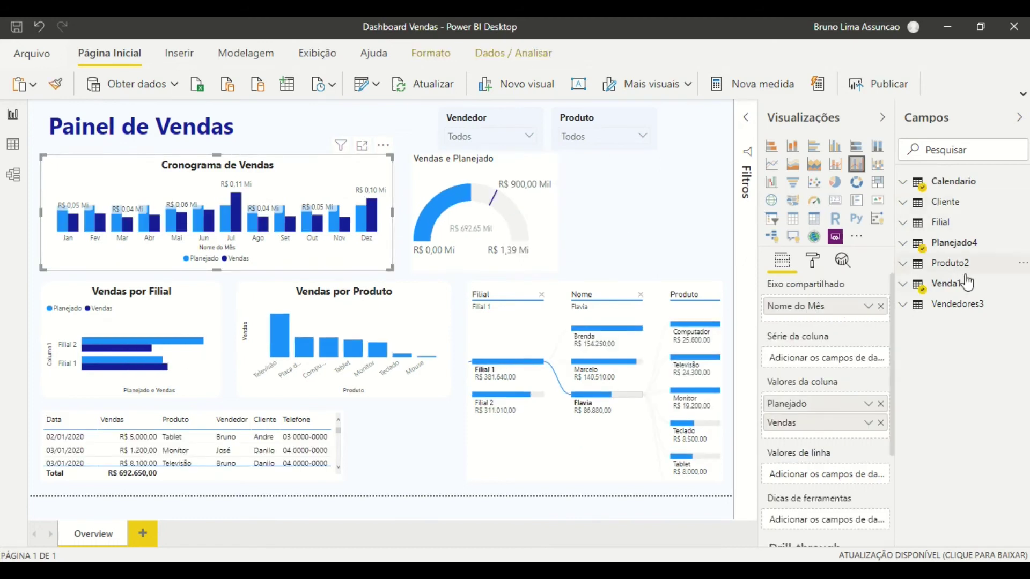
- Create a new measure in the Venda1 table and name it formatação
click(945, 287)
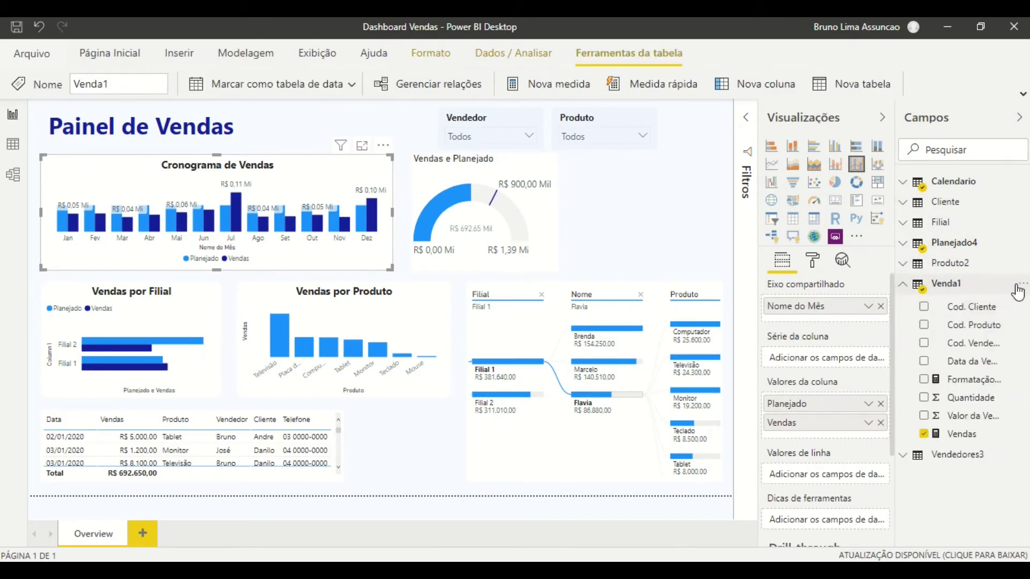
click(1022, 290)
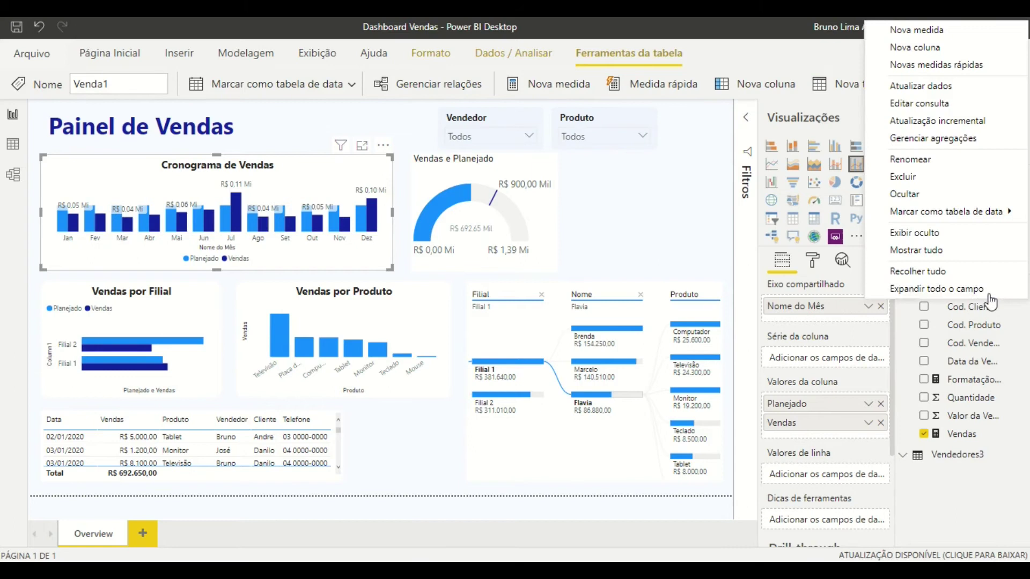
click(925, 31)
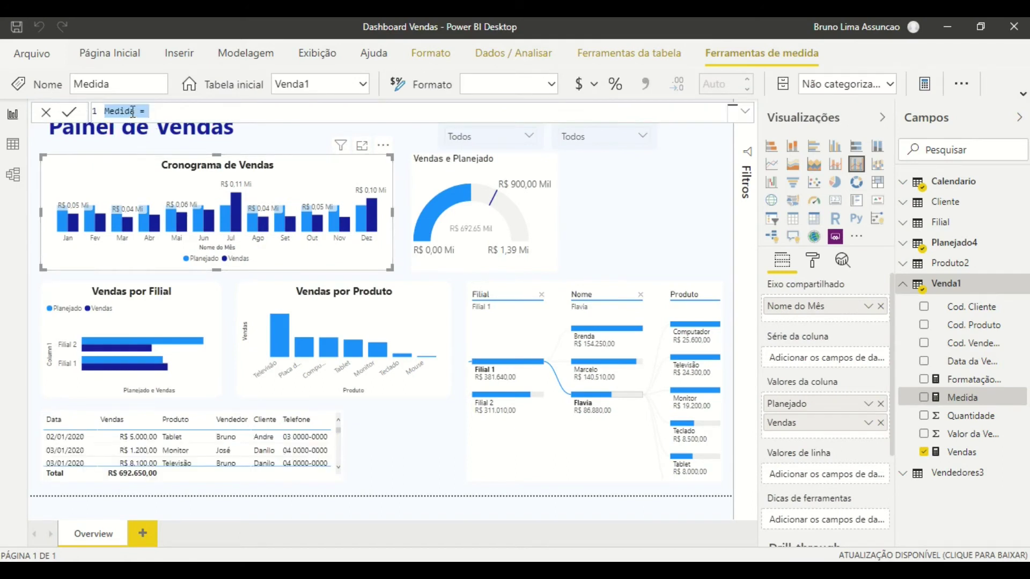
click(139, 112)
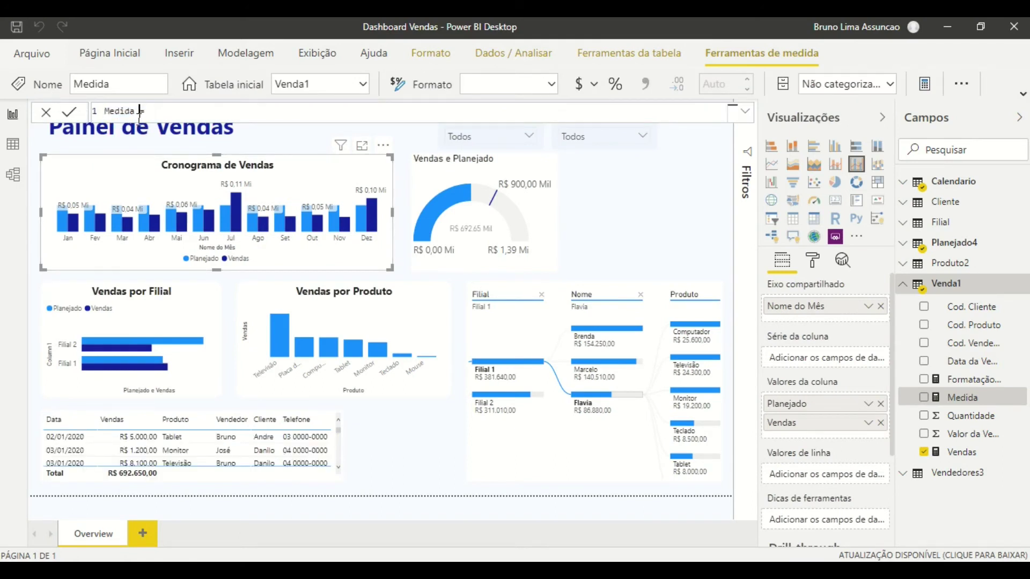
key(BackSpace)
key(BackSpace)
key(BackSpace)
key(BackSpace)
key(BackSpace)
key(BackSpace)
key(BackSpace)
text(F)
text(ormata)
text(co)
text(o)
- Begin the formatação measure with an IF function that tests whether [Vendas]>[Planejado]
key(End)
text(if)
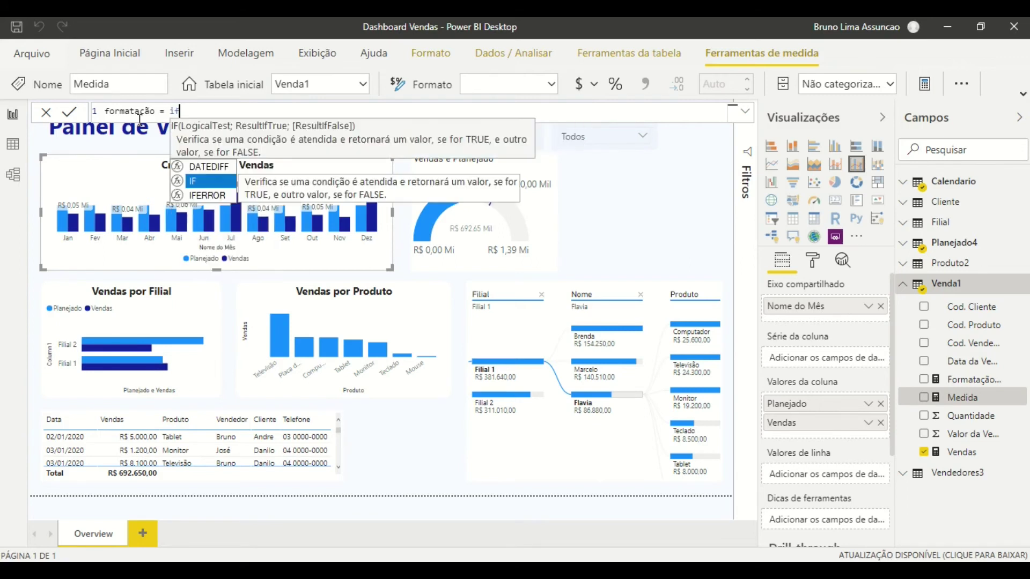
key(Tab)
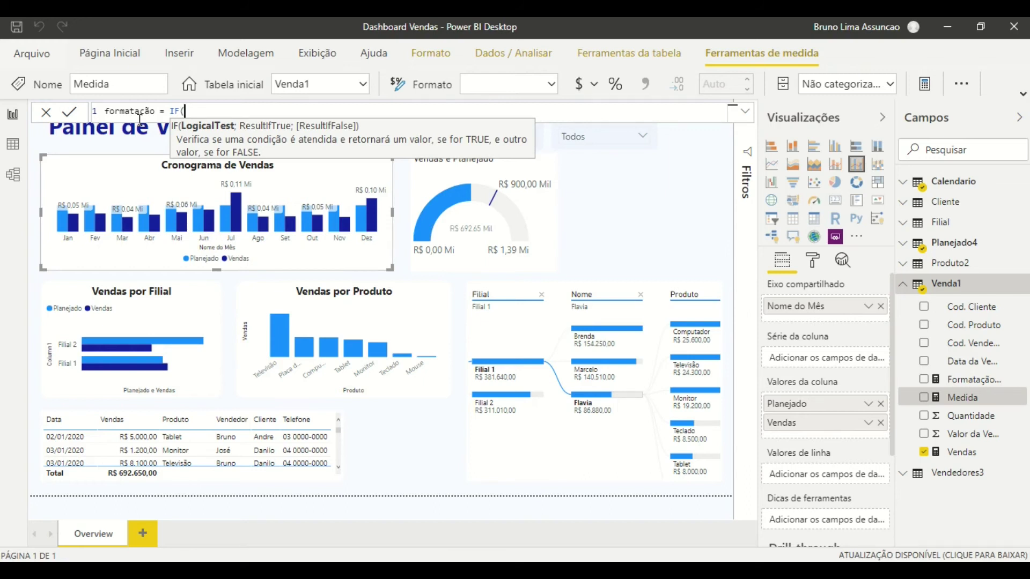
text([)
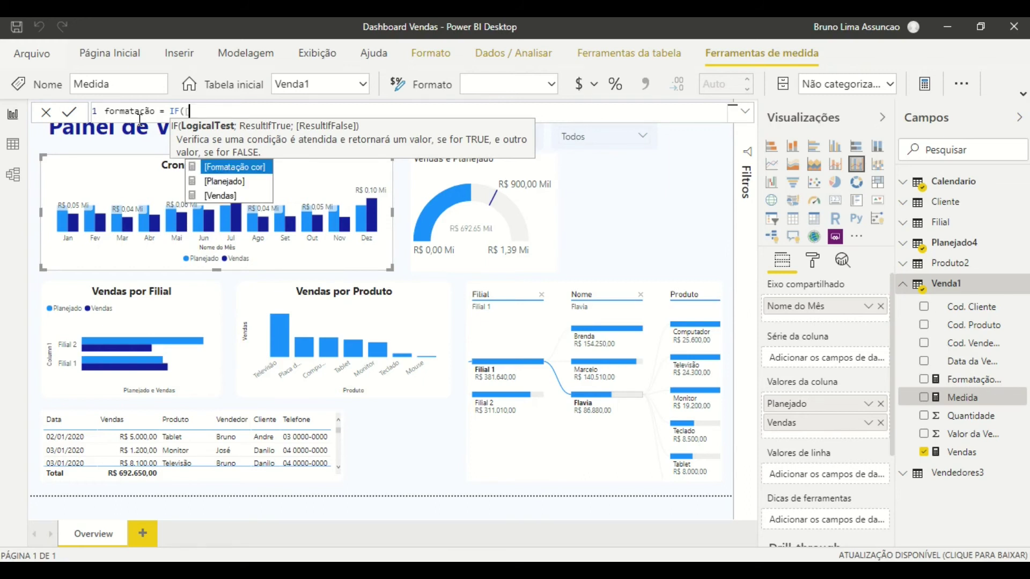
key(Down)
key(Down)
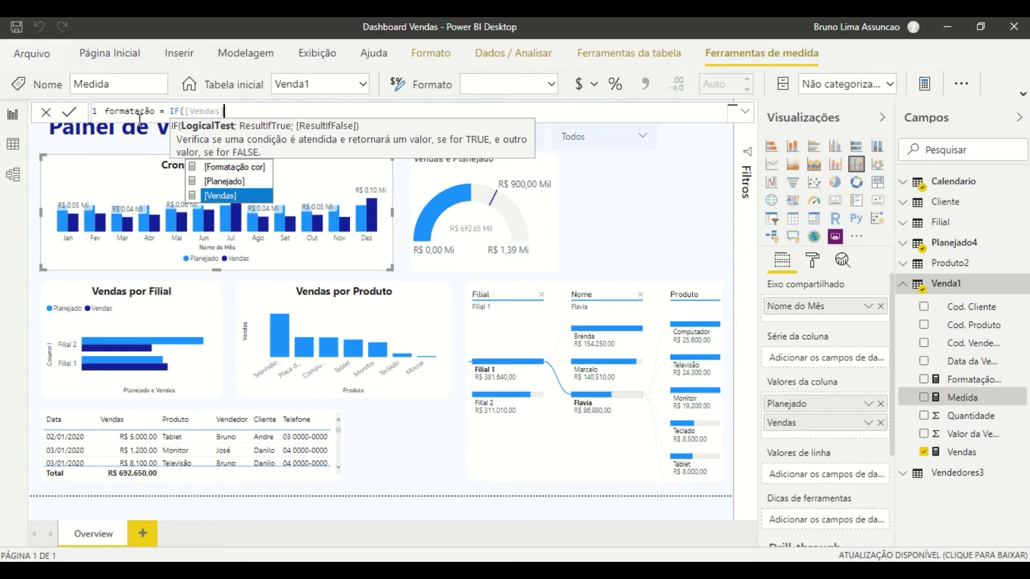
key(Tab)
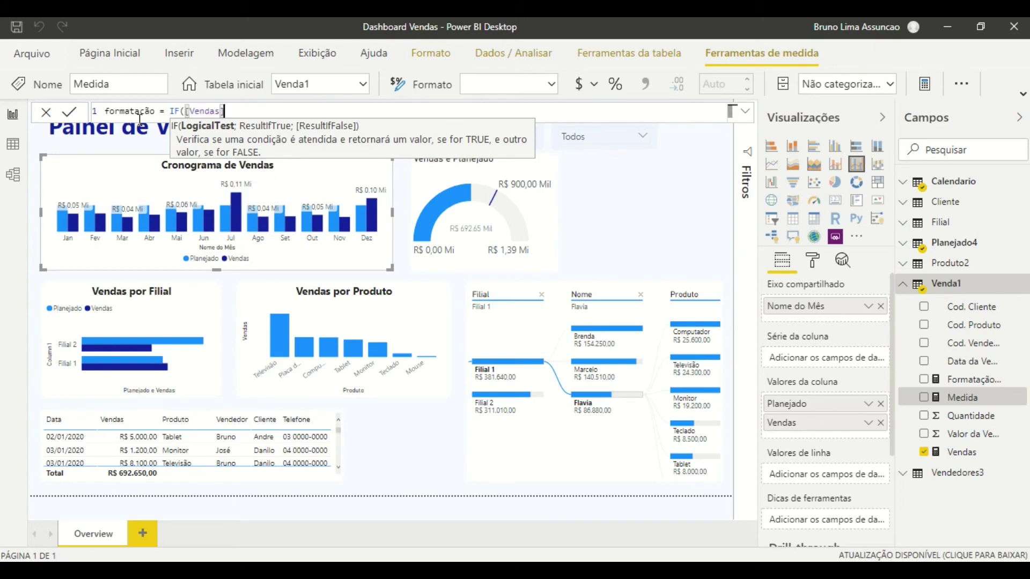
text(>[)
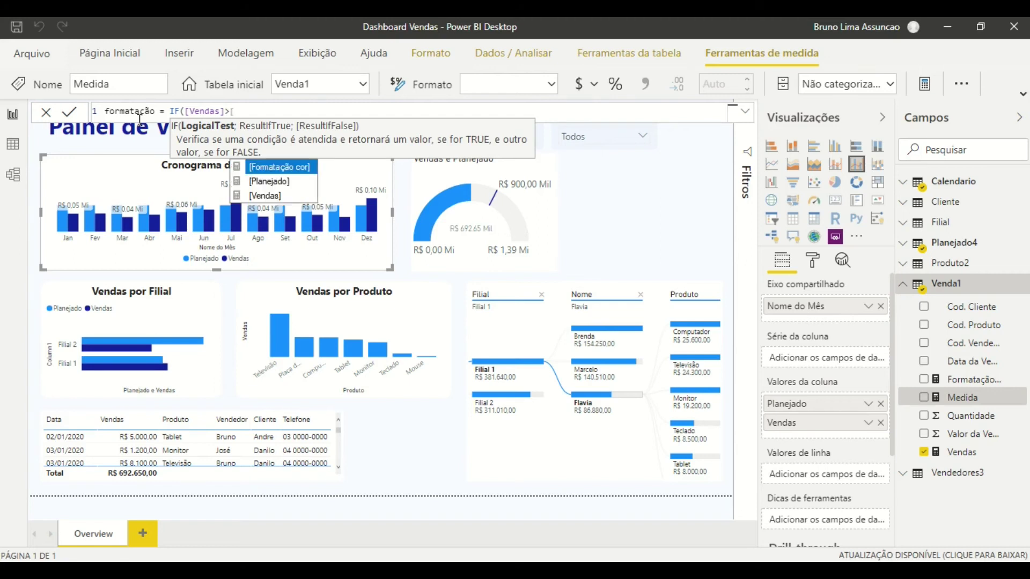
key(Down)
key(Tab)
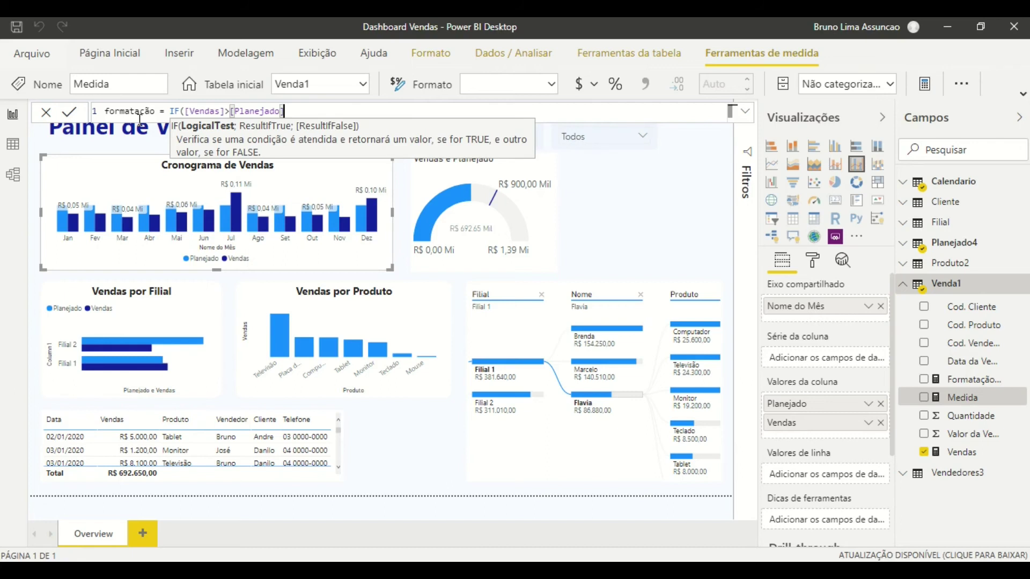
- Complete the IF formula with "green" as the true result and "red" as the false result, and commit the measure
text(;)
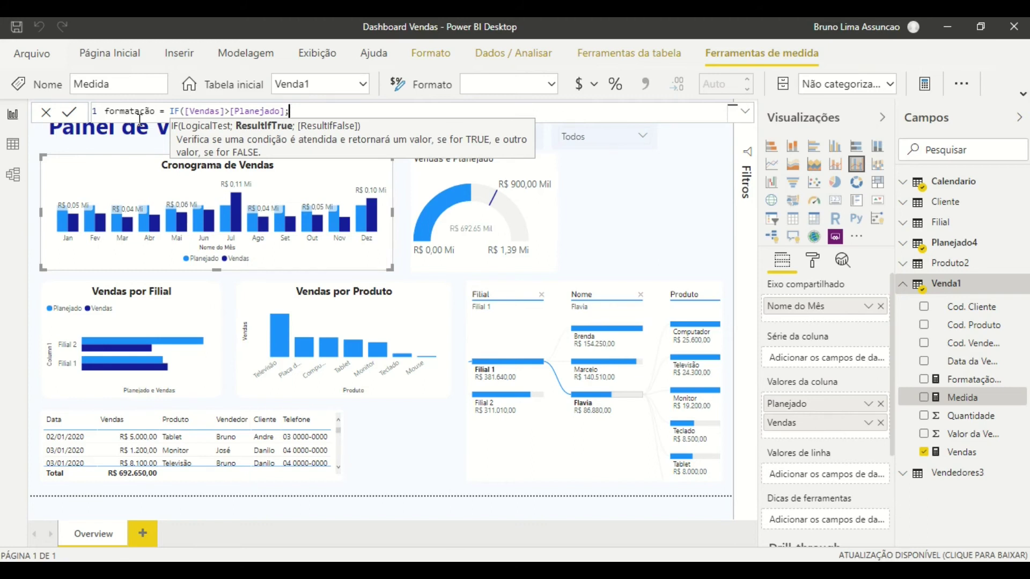
text(")
text(green")
text(;"re)
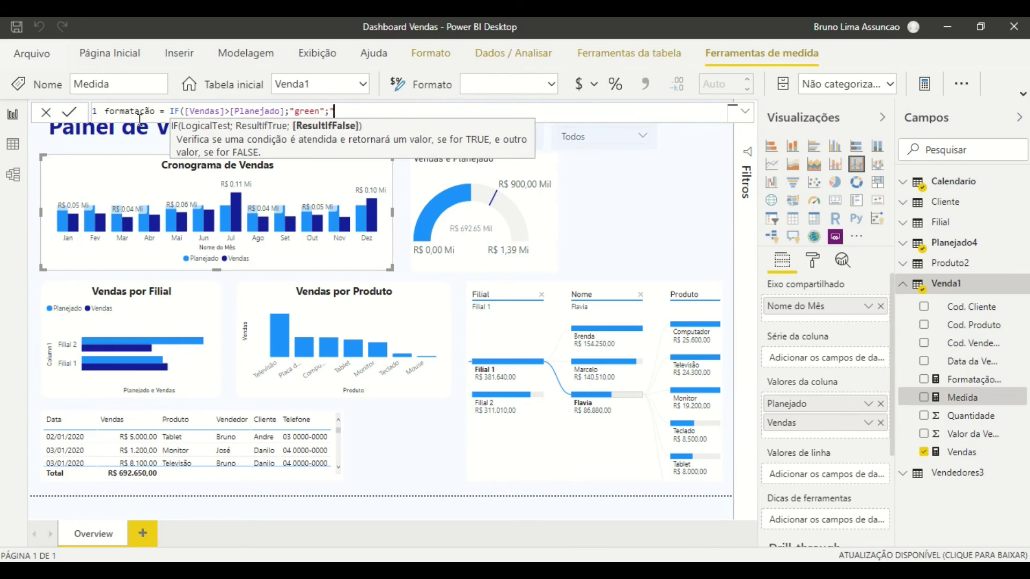
text(d")
text())
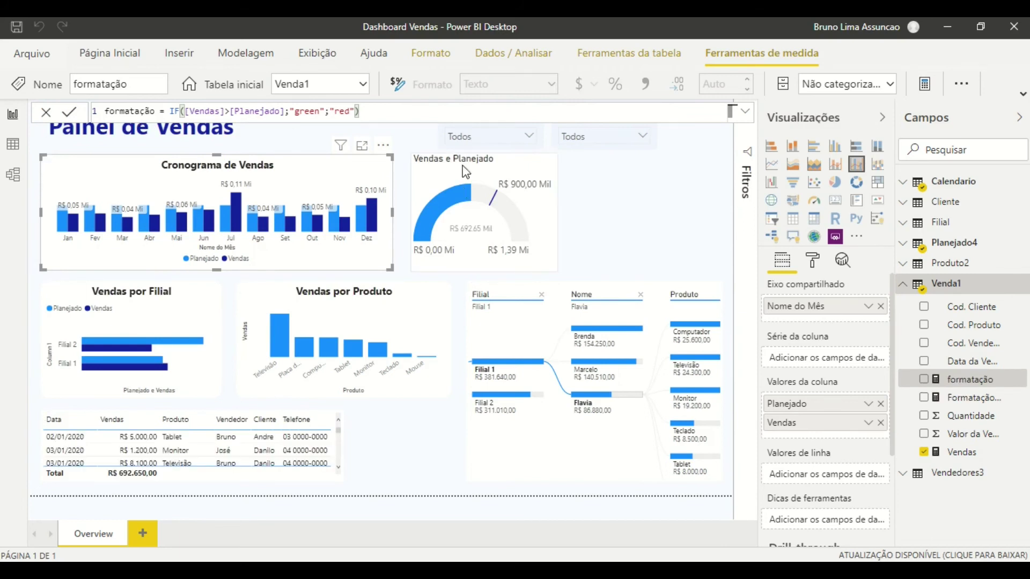
- Open the conditional formatting settings for the fill colour (Preencher) of the Vendas e Planejado gauge
click(445, 166)
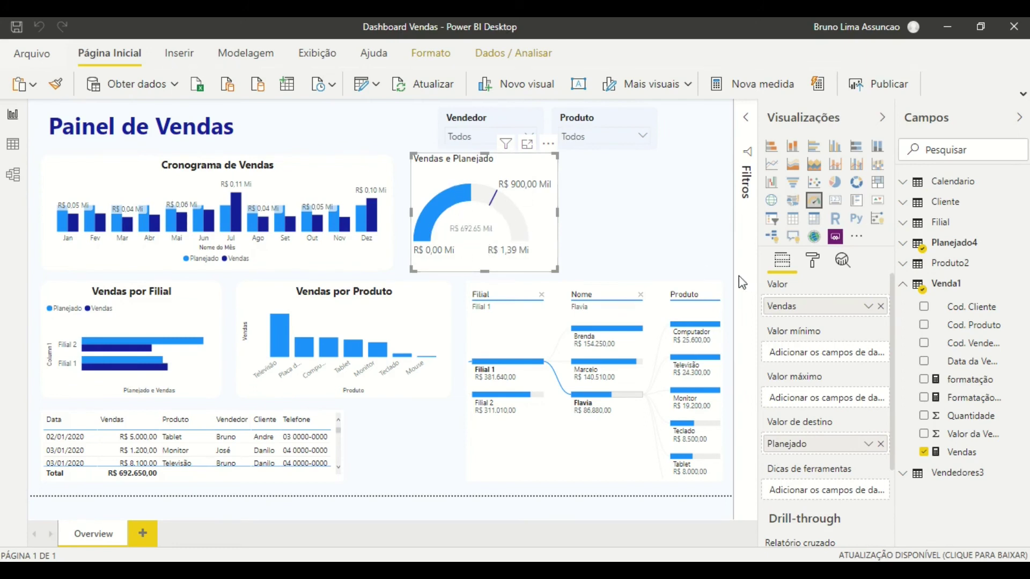
click(813, 265)
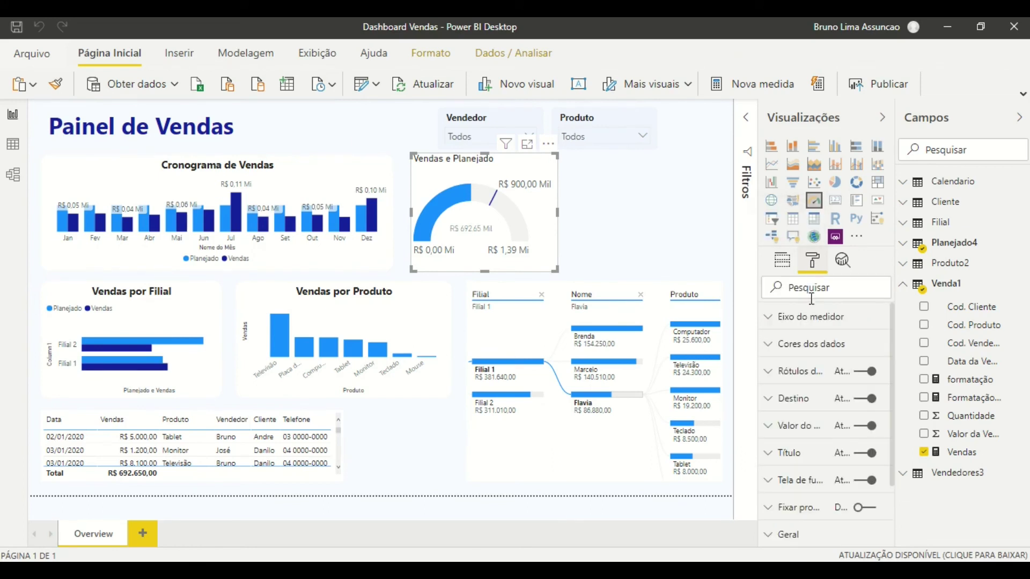
click(805, 344)
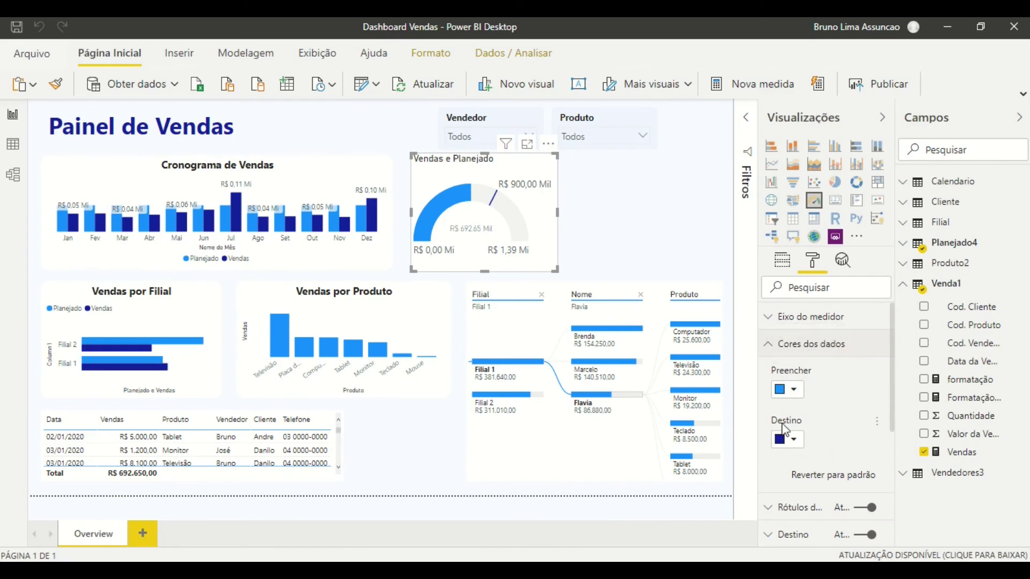
click(794, 391)
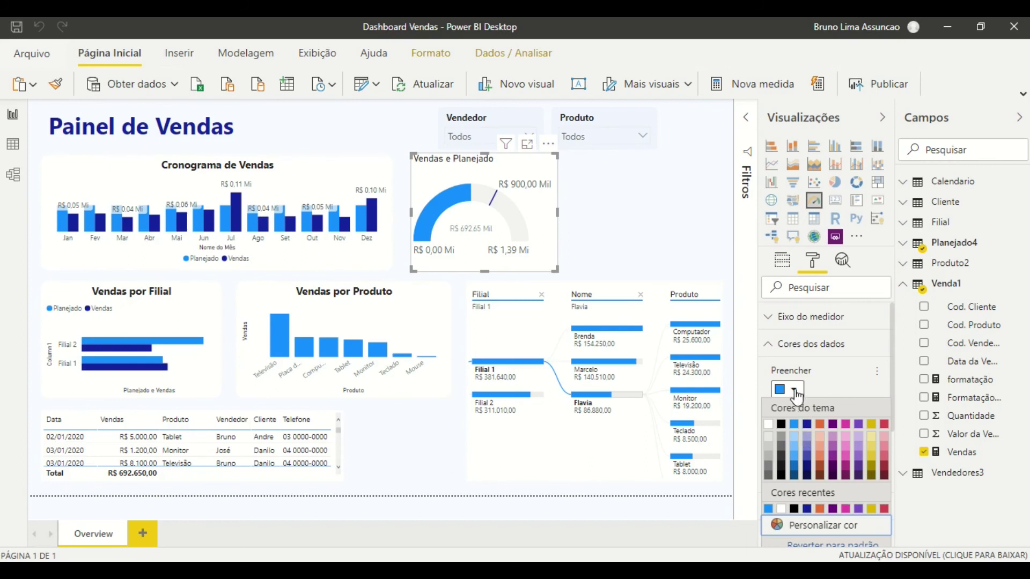
click(795, 395)
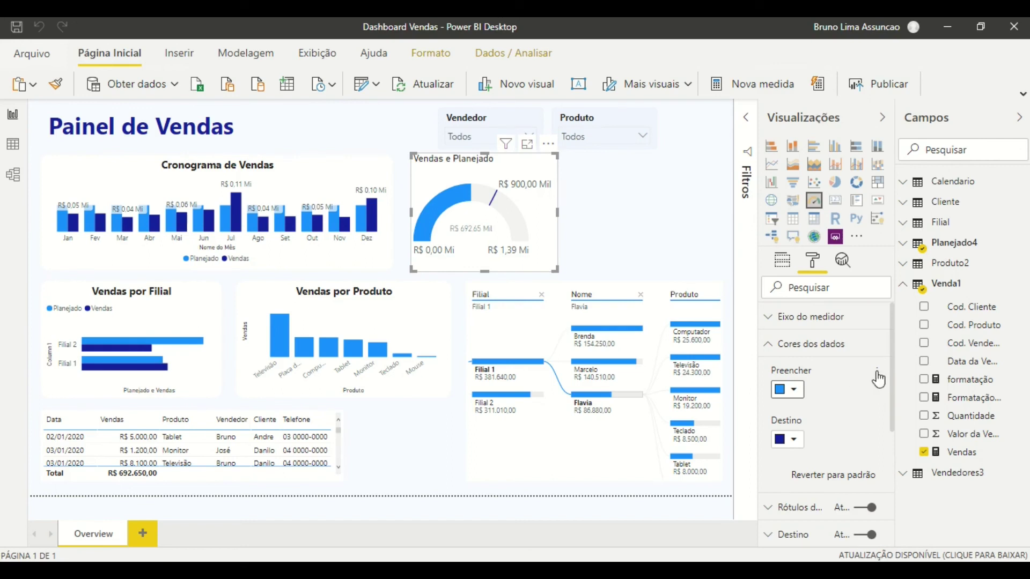
click(876, 371)
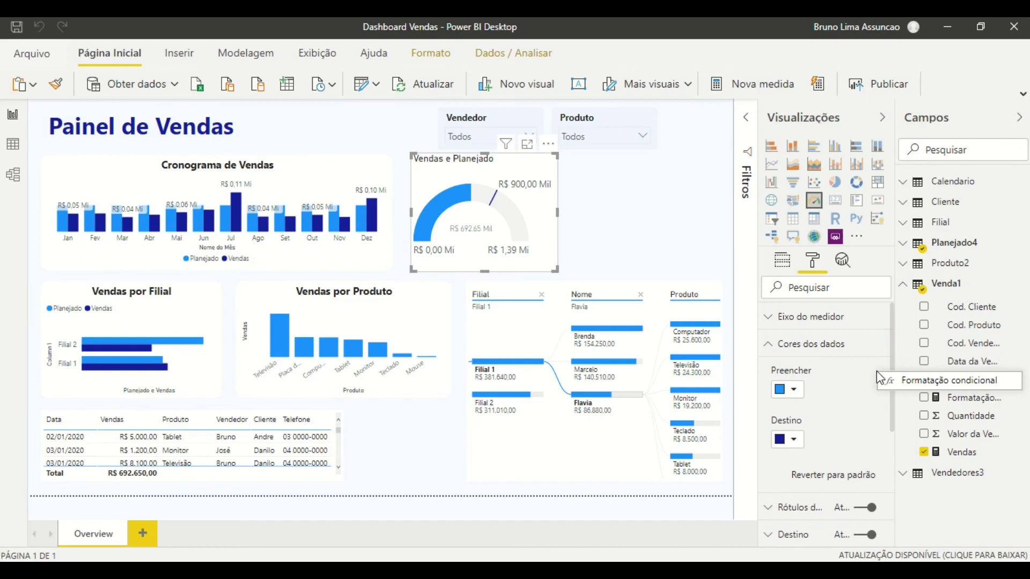
click(903, 383)
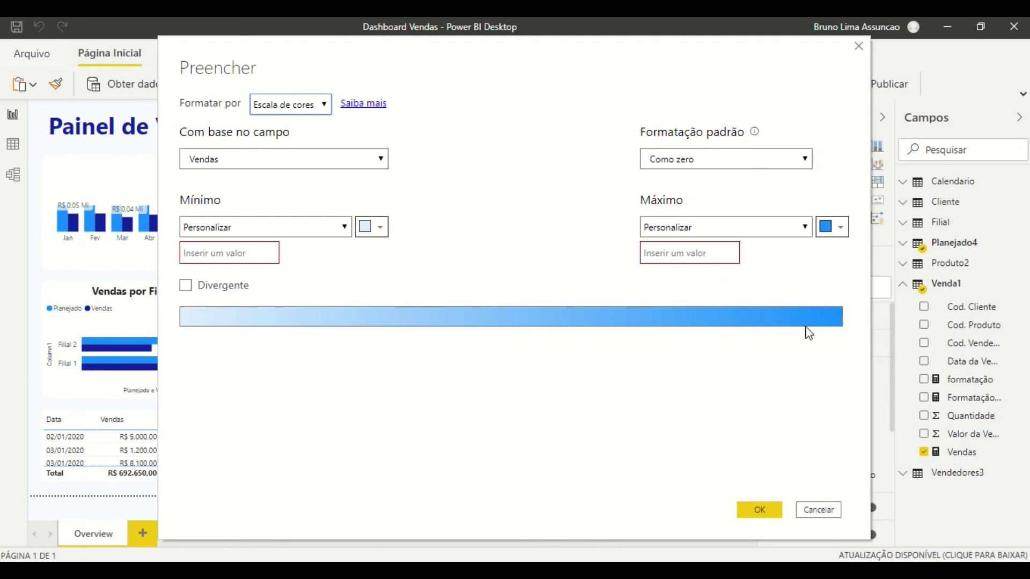
- Format the gauge's fill by Valor do campo, based on the formatação measure from Venda1, and apply it
click(293, 107)
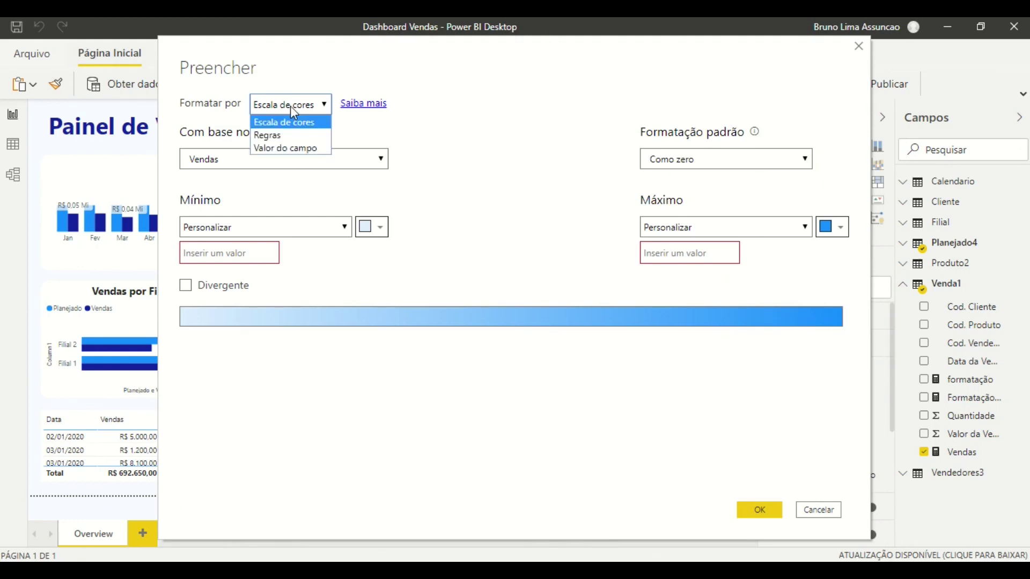
click(294, 147)
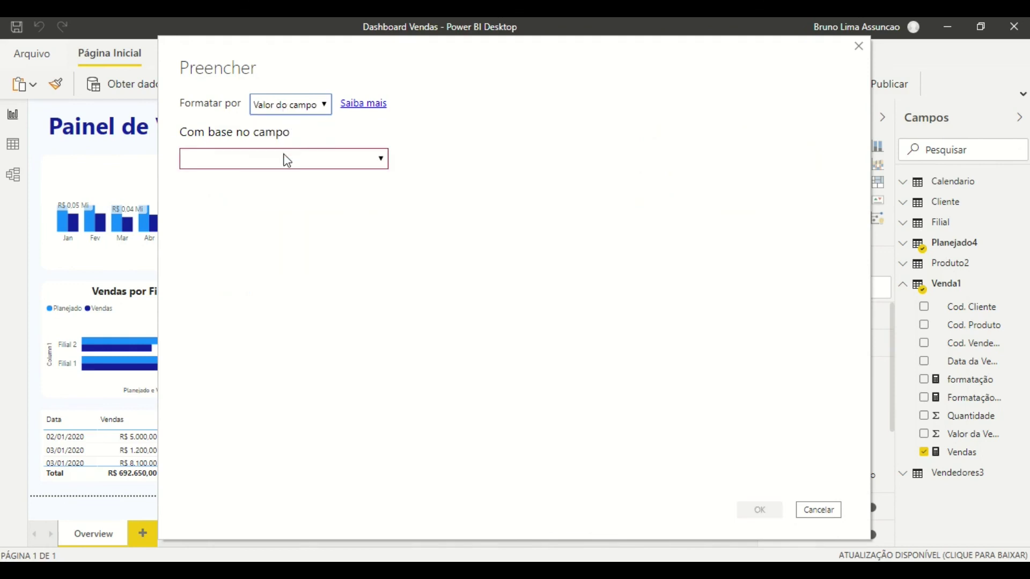
click(313, 166)
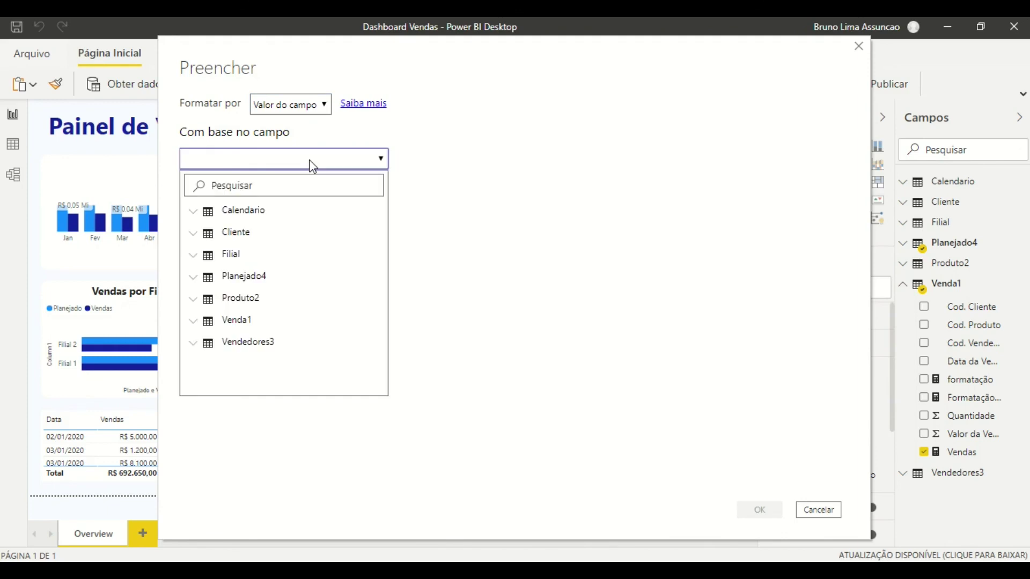
click(234, 321)
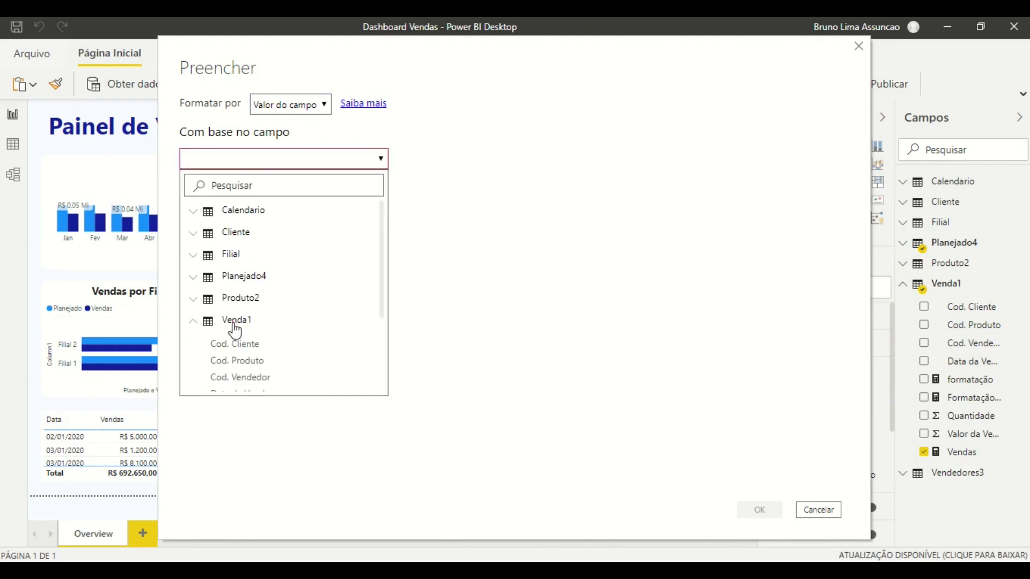
scroll(235, 331, down, 2)
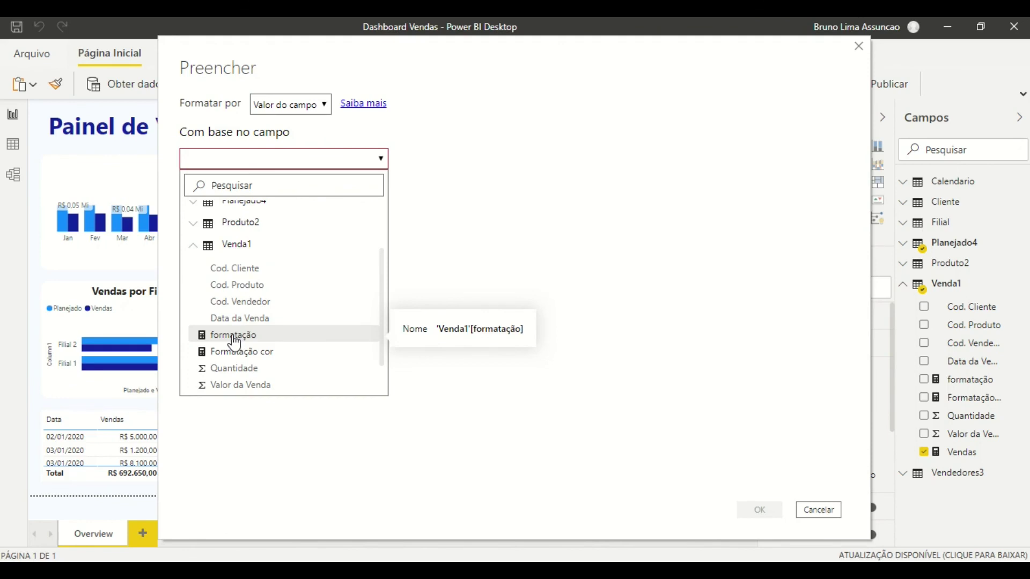
click(235, 335)
click(751, 509)
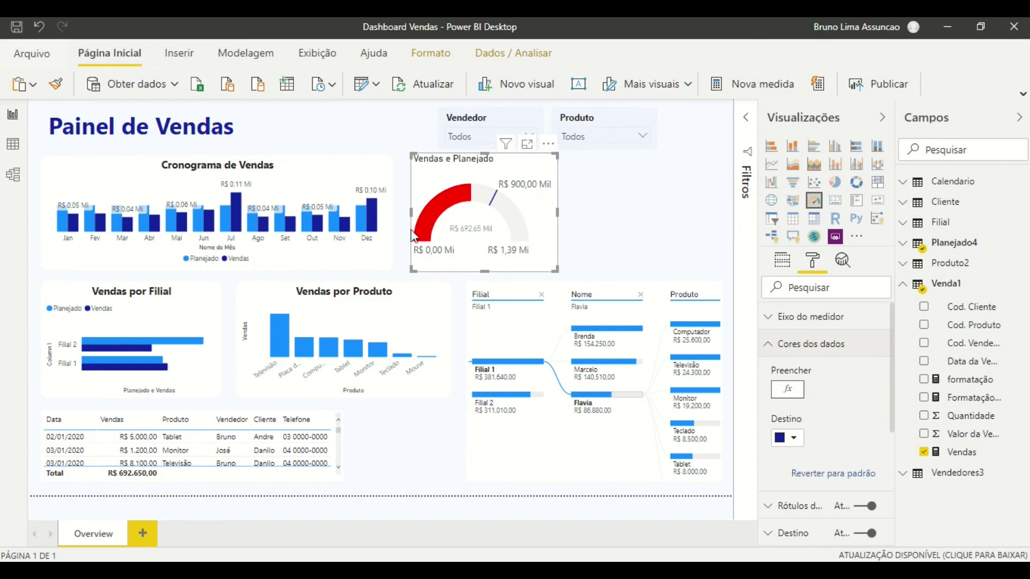
- Filter the dashboard to Dez through Cronograma de Vendas and check the gauge's fill colour and its Vendas and Planejado values
click(368, 227)
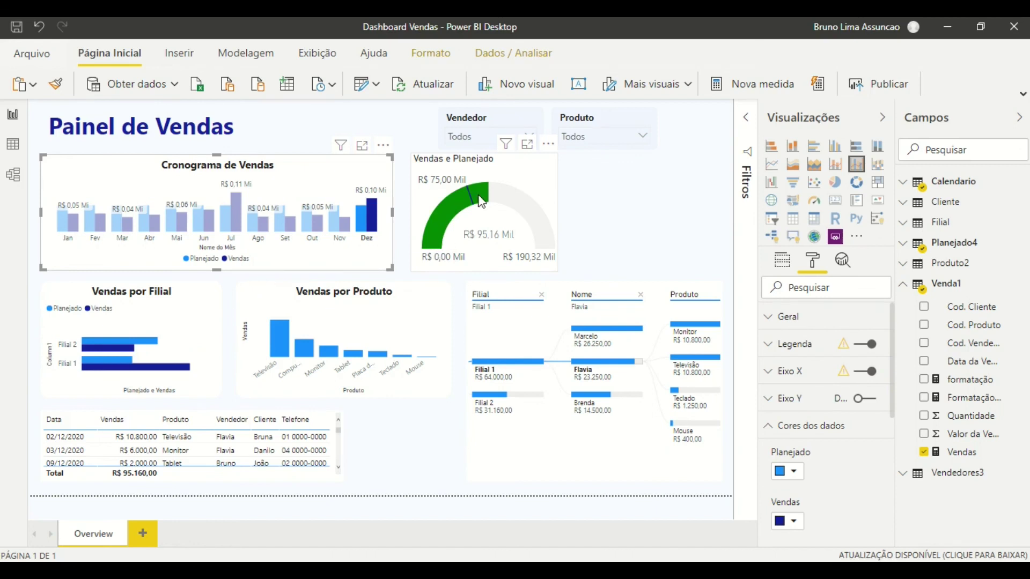
mouse_move(483, 198)
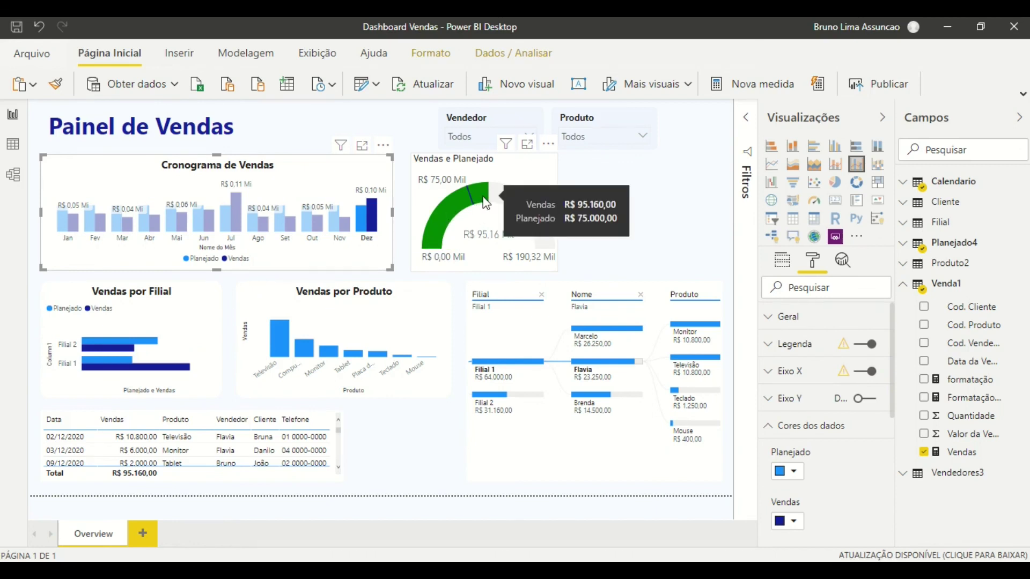